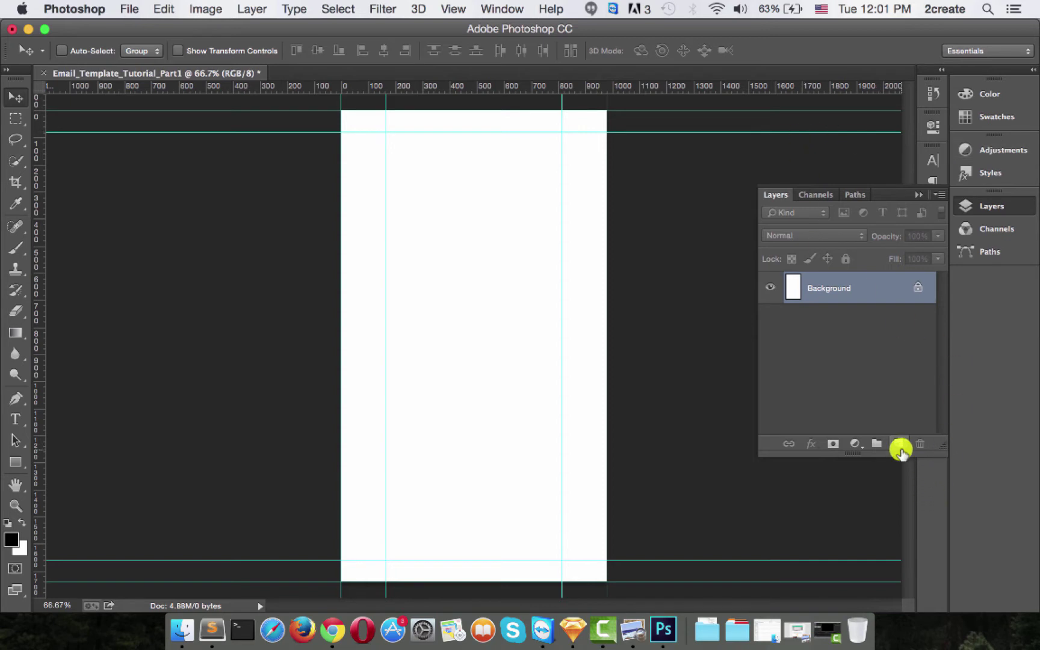
# Step: Add a new layer and set the Rectangle tool's fill to light grey #f1f1f1
pyautogui.click(899, 445)
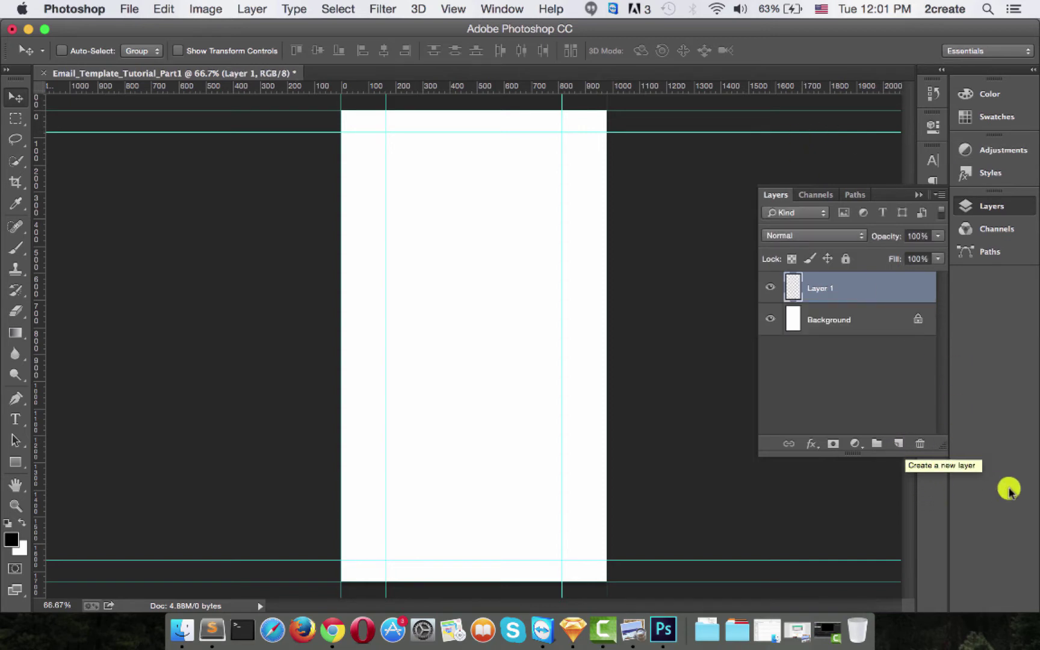
pyautogui.click(19, 467)
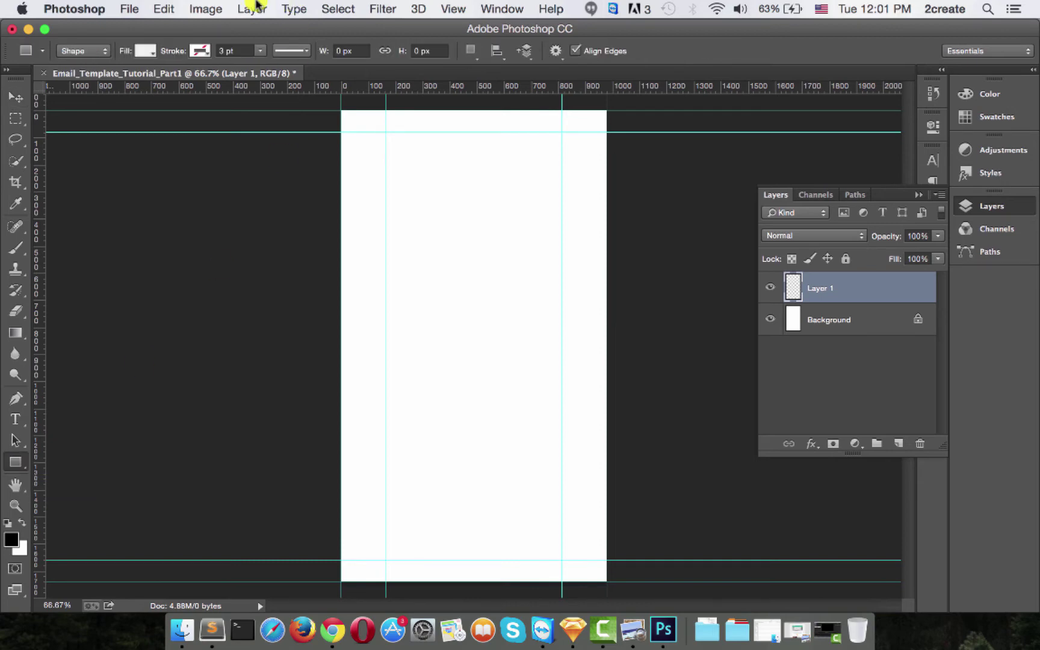
pyautogui.click(145, 50)
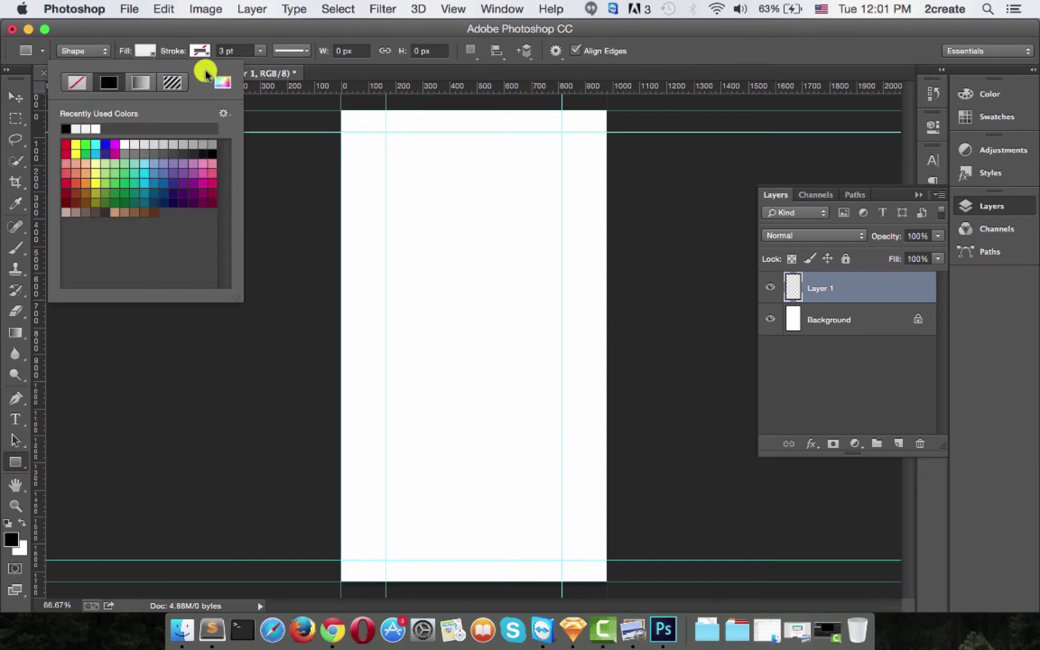
pyautogui.click(222, 82)
pyautogui.moveTo(598, 432); pyautogui.dragTo(592, 438)
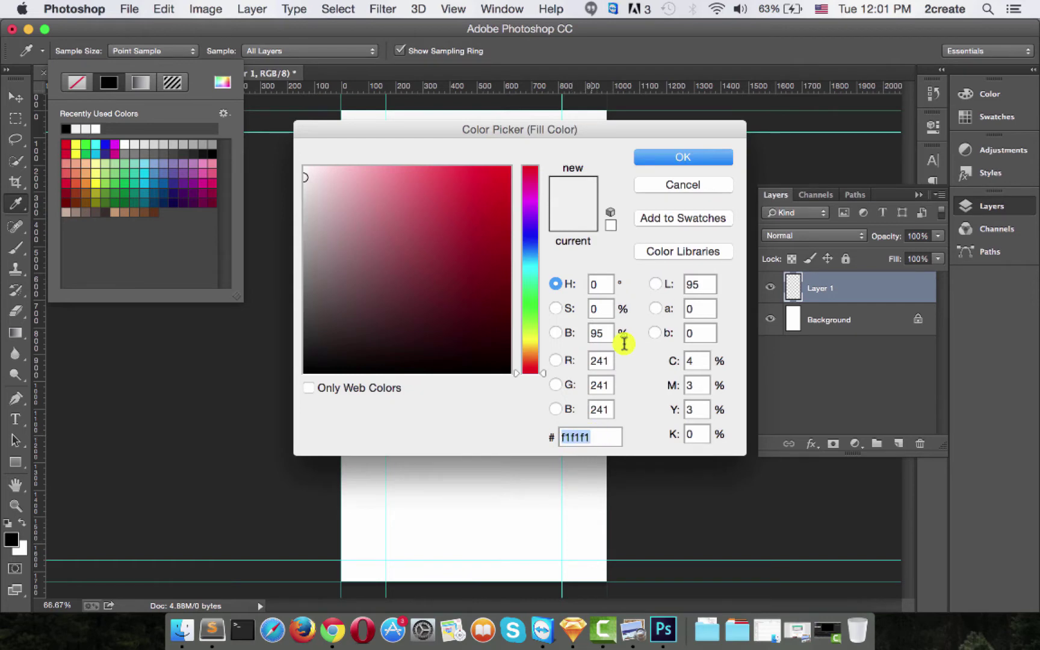
pyautogui.click(683, 158)
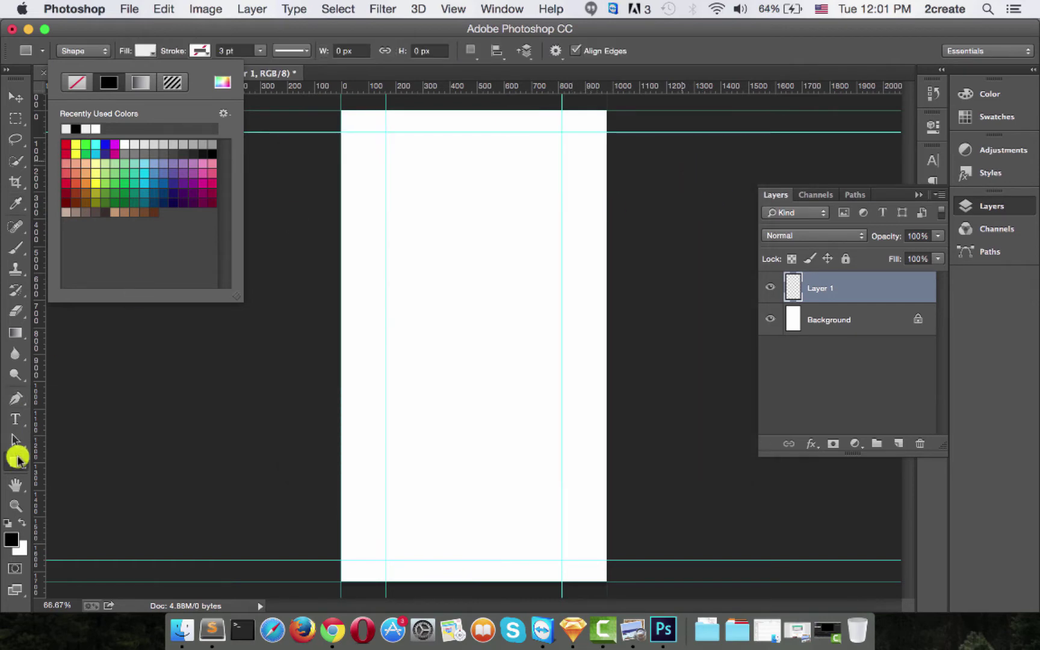
# Step: Draw a 980 × 1740 px rectangle covering the whole page
pyautogui.click(15, 460)
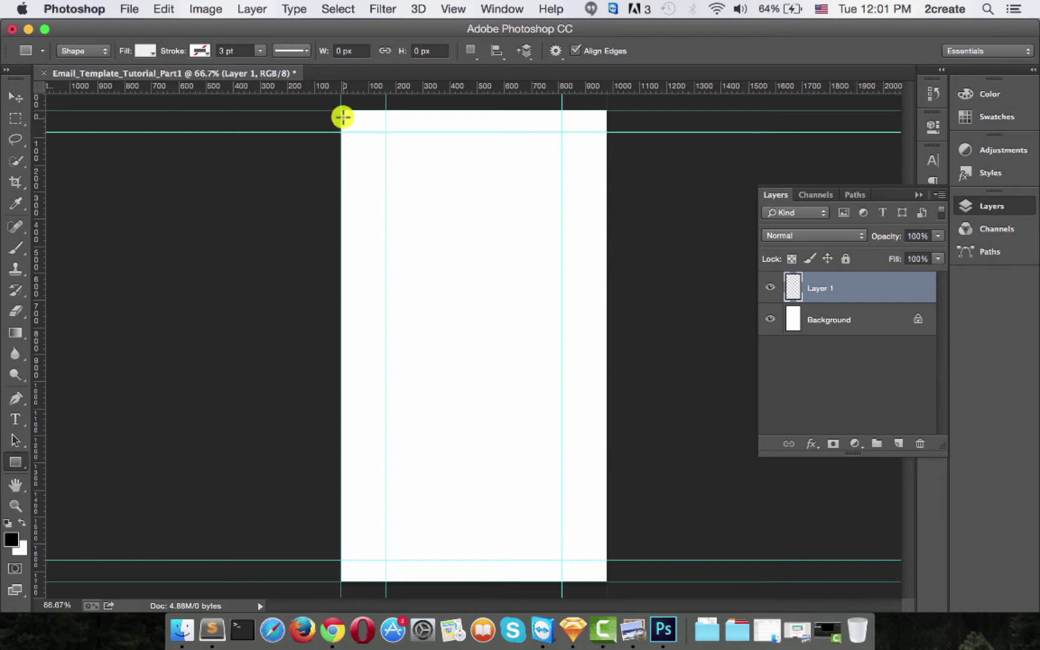
pyautogui.moveTo(342, 110); pyautogui.dragTo(608, 584)
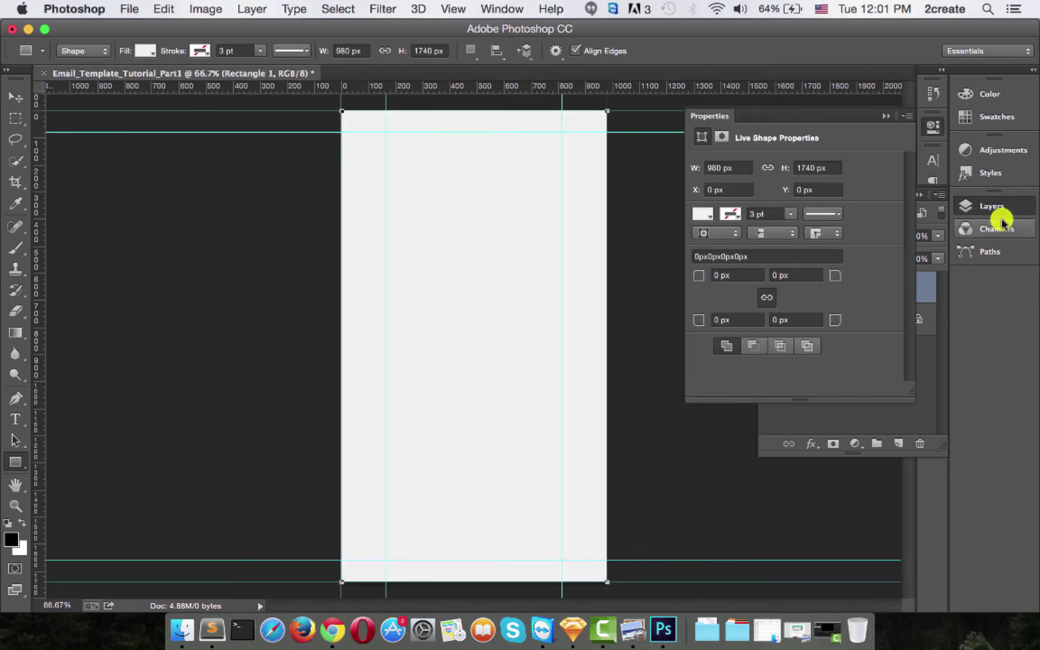
pyautogui.click(992, 210)
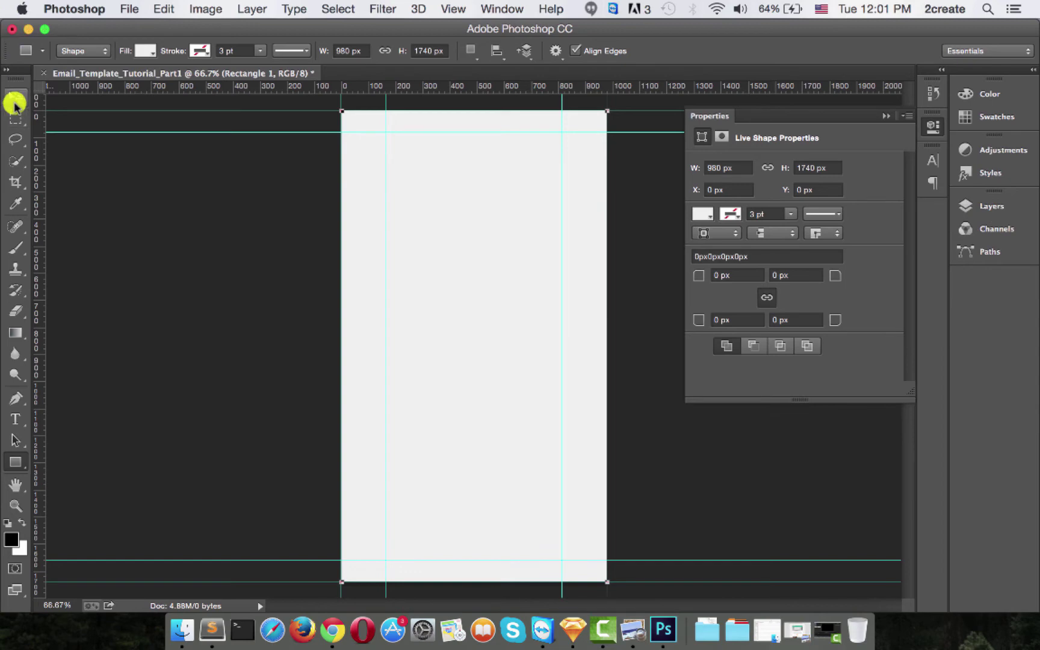
# Step: Rename the Rectangle 1 layer to 'Main background'
pyautogui.click(12, 99)
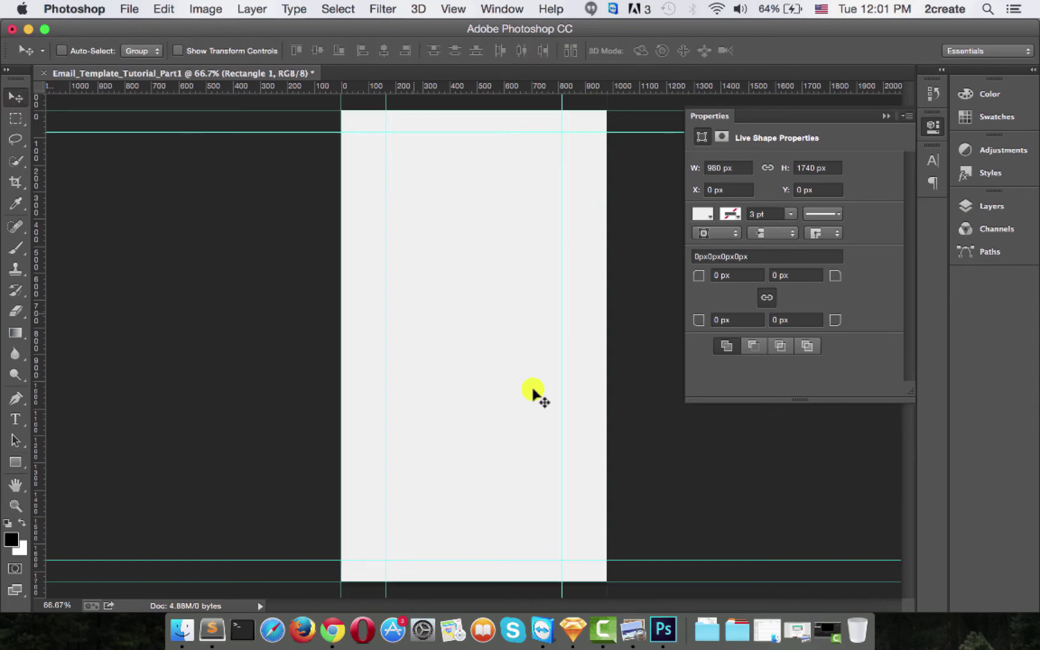
pyautogui.click(1006, 205)
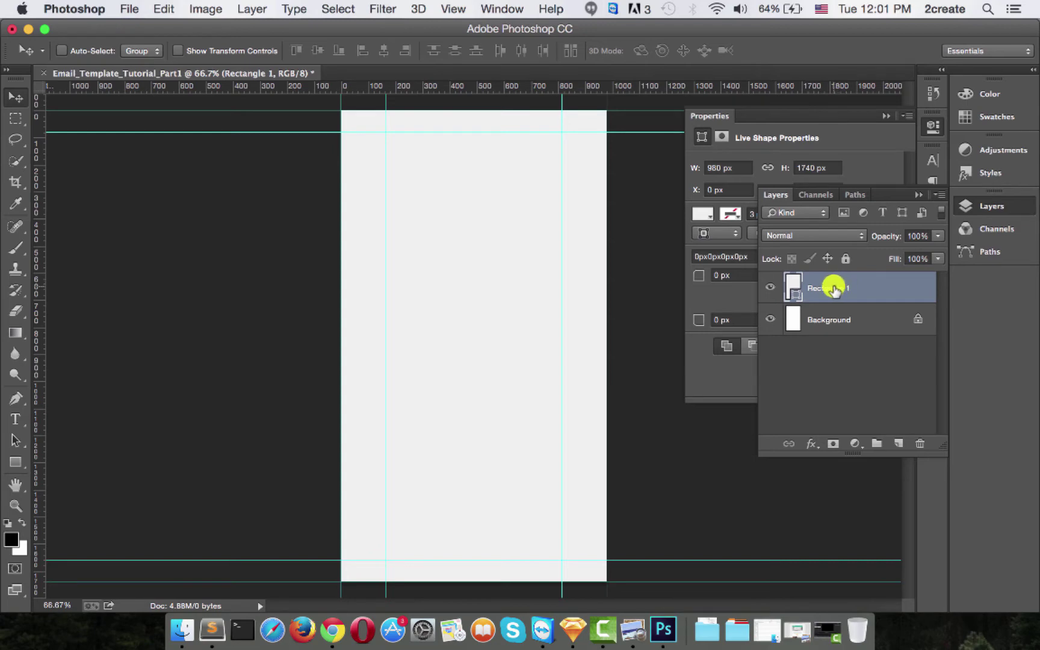
pyautogui.doubleClick(834, 288)
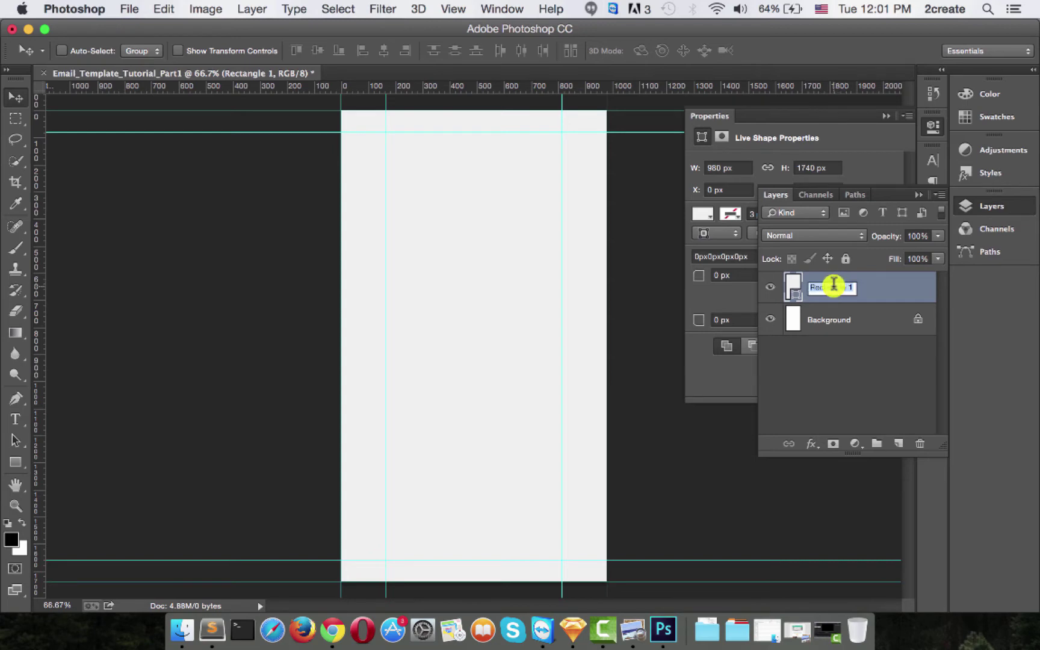
pyautogui.write('Main')
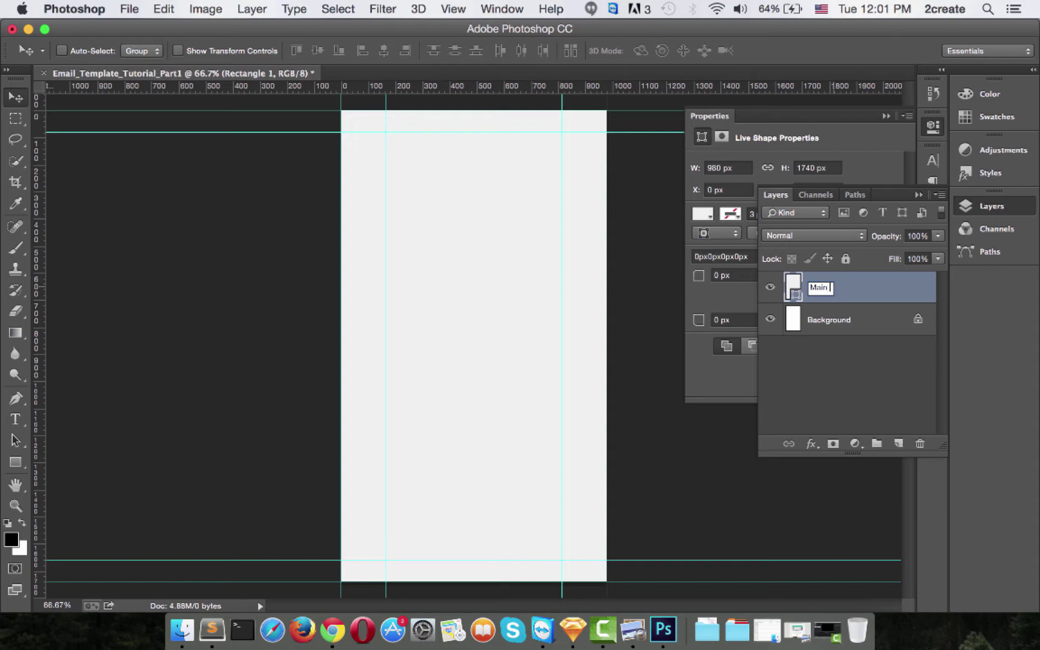
pyautogui.write(' background')
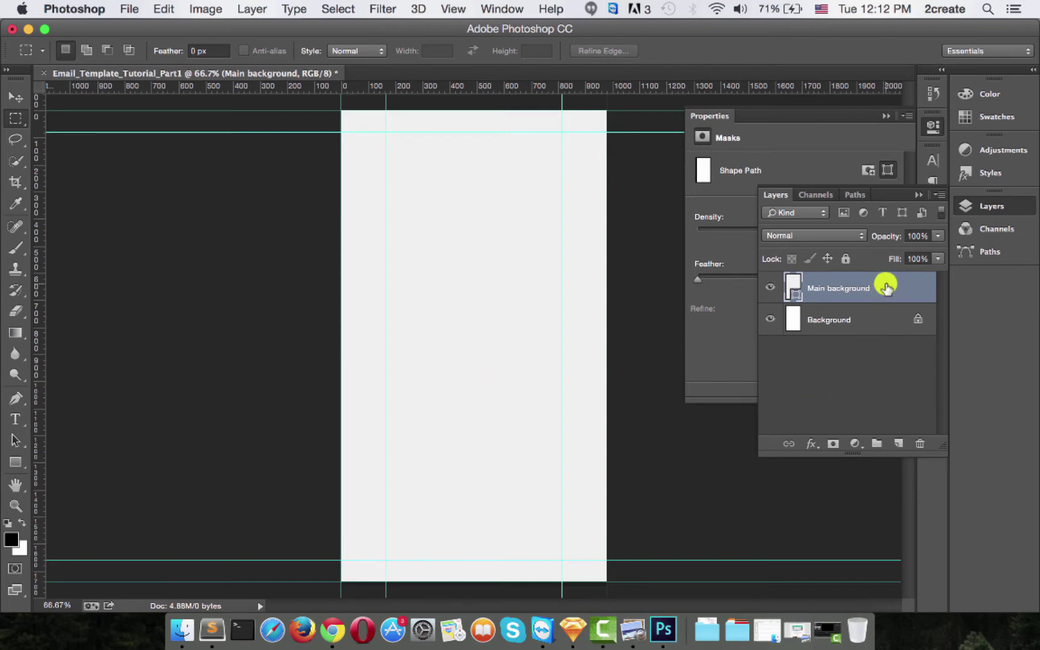
# Step: Put the Main background layer into a new group with Cmd+G
pyautogui.moveTo(885, 288); pyautogui.dragTo(879, 443)
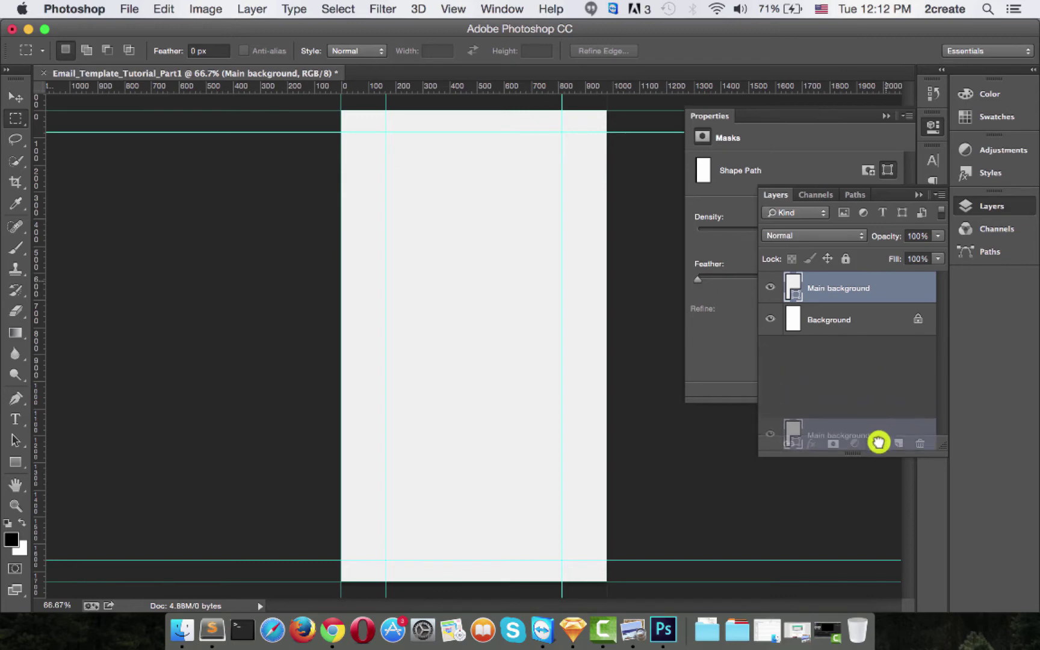
pyautogui.moveTo(879, 443); pyautogui.dragTo(878, 442)
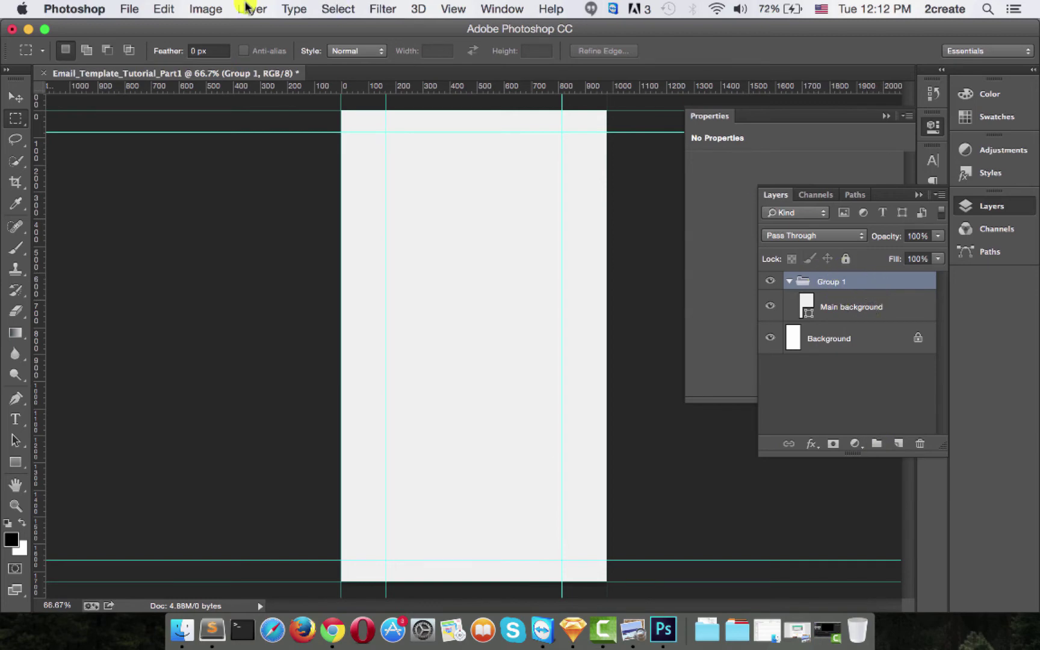
pyautogui.click(164, 9)
pyautogui.click(178, 28)
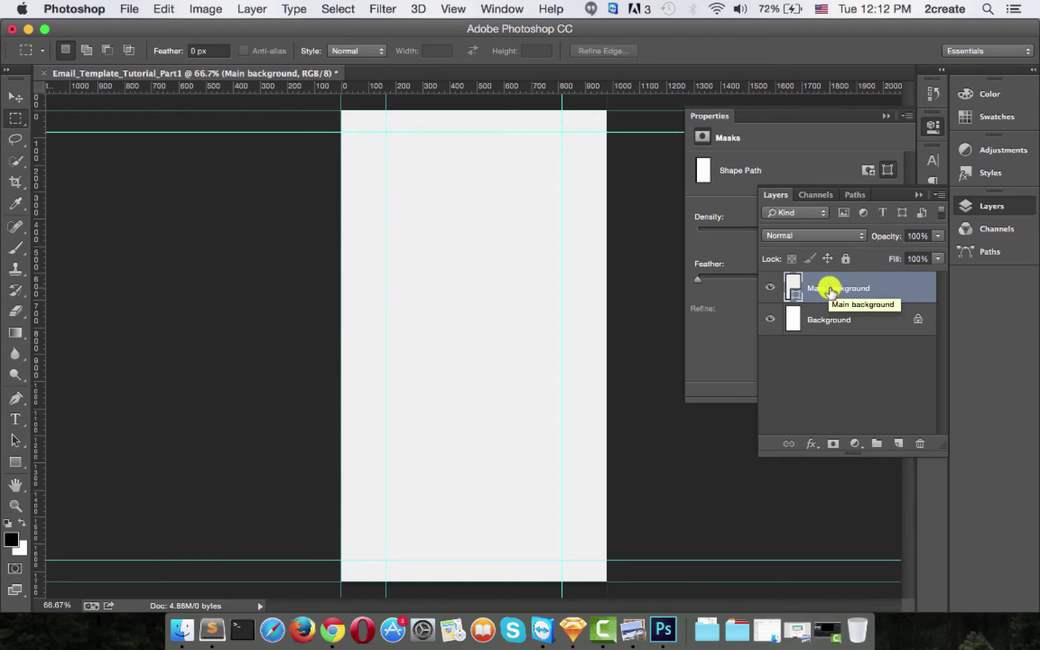
pyautogui.press('super+g')
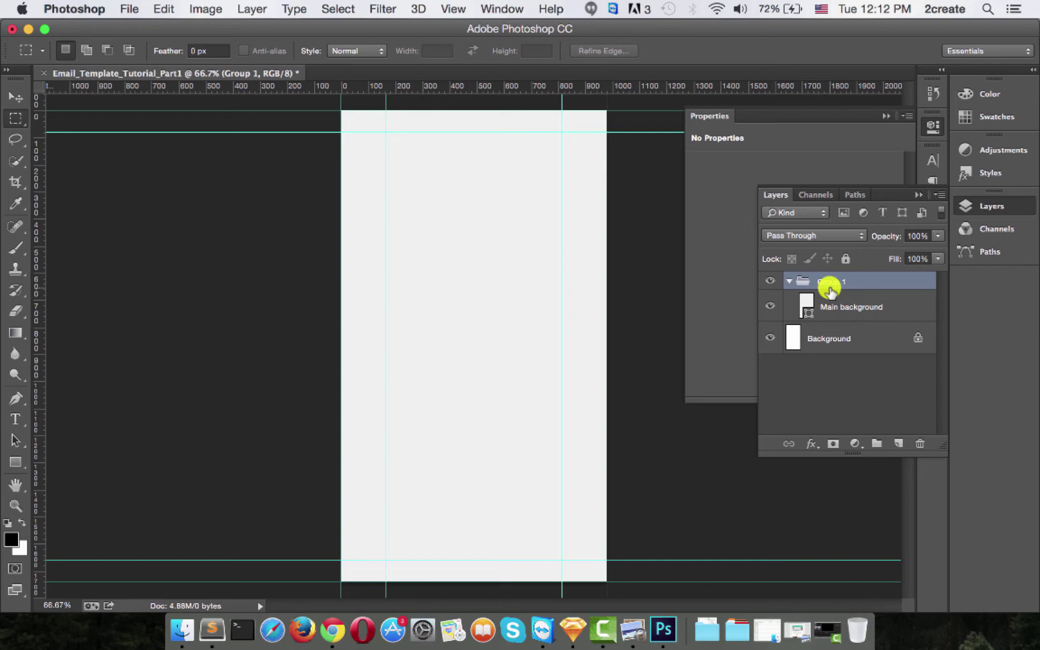
# Step: Rename the new group 'Background' and collapse it
pyautogui.doubleClick(829, 282)
pyautogui.write('Background')
pyautogui.press('Return')
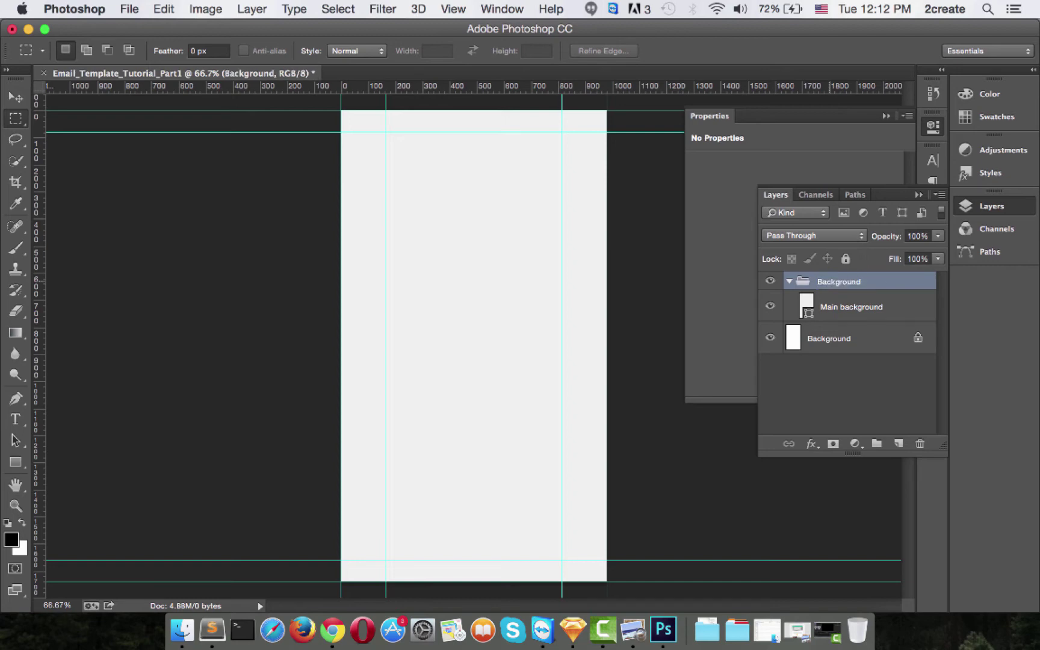
pyautogui.click(788, 281)
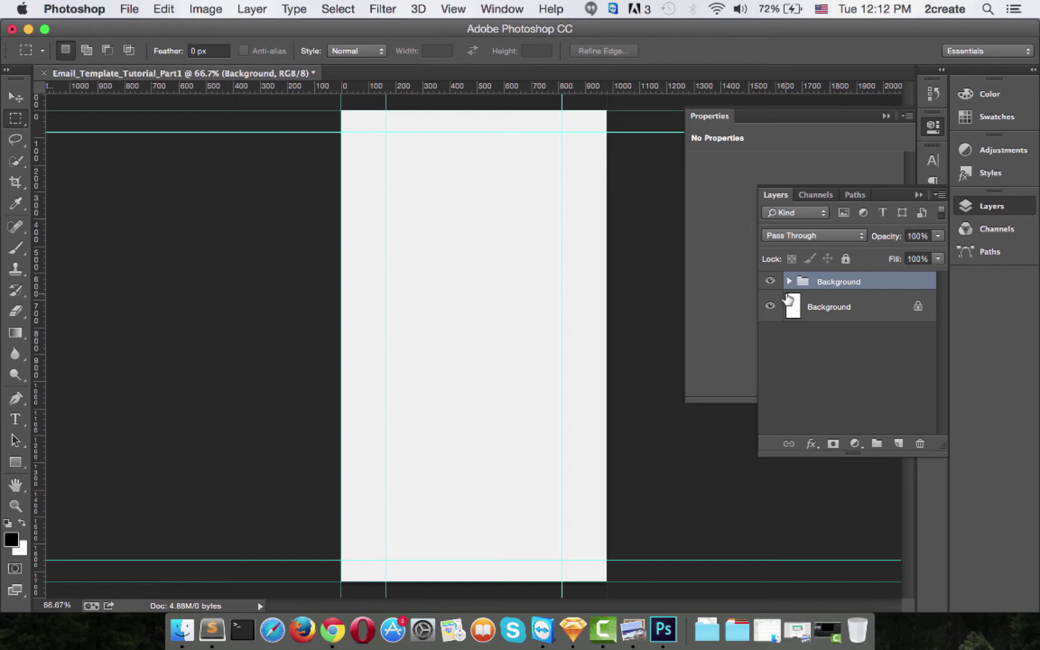
# Step: Choose the Rectangular Marquee tool and zoom to 200% on the page top
pyautogui.click(490, 300)
pyautogui.click(12, 123)
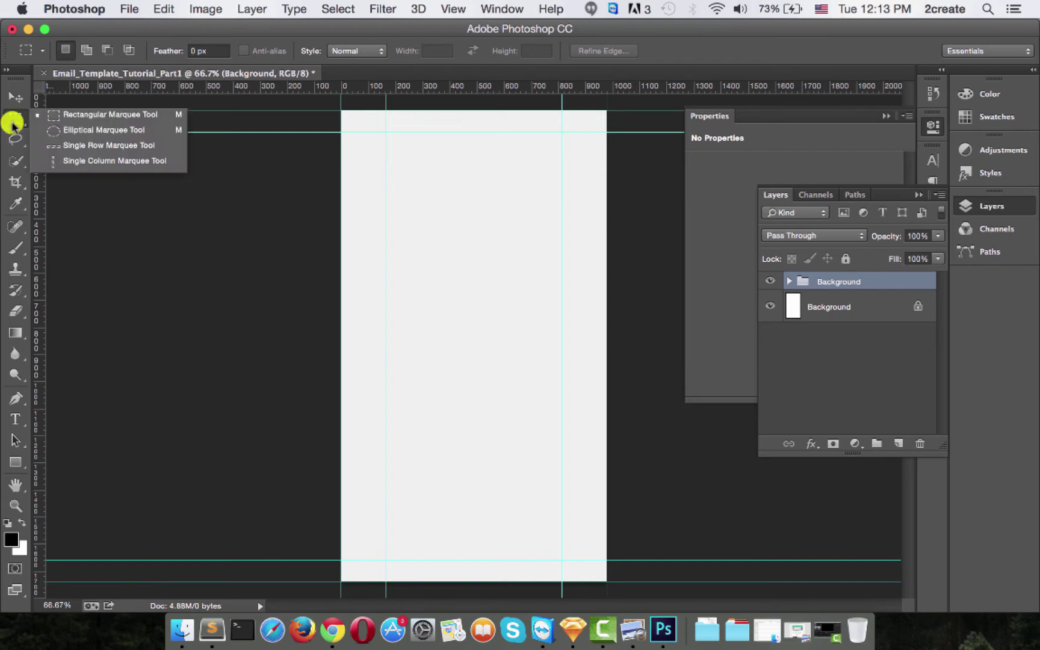
pyautogui.click(61, 120)
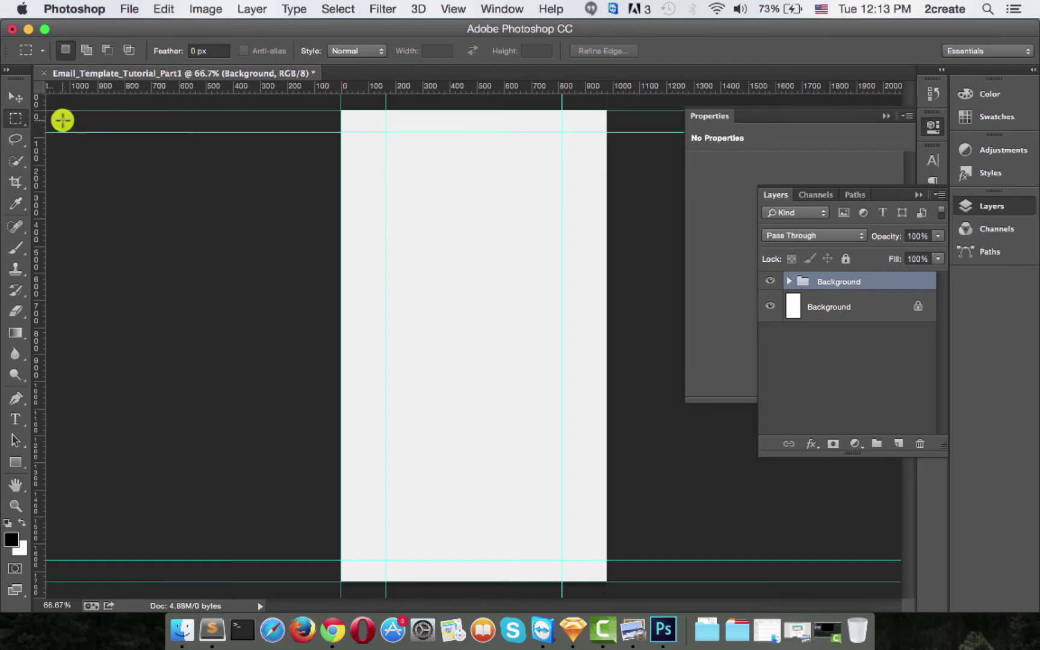
pyautogui.press('super+equal')
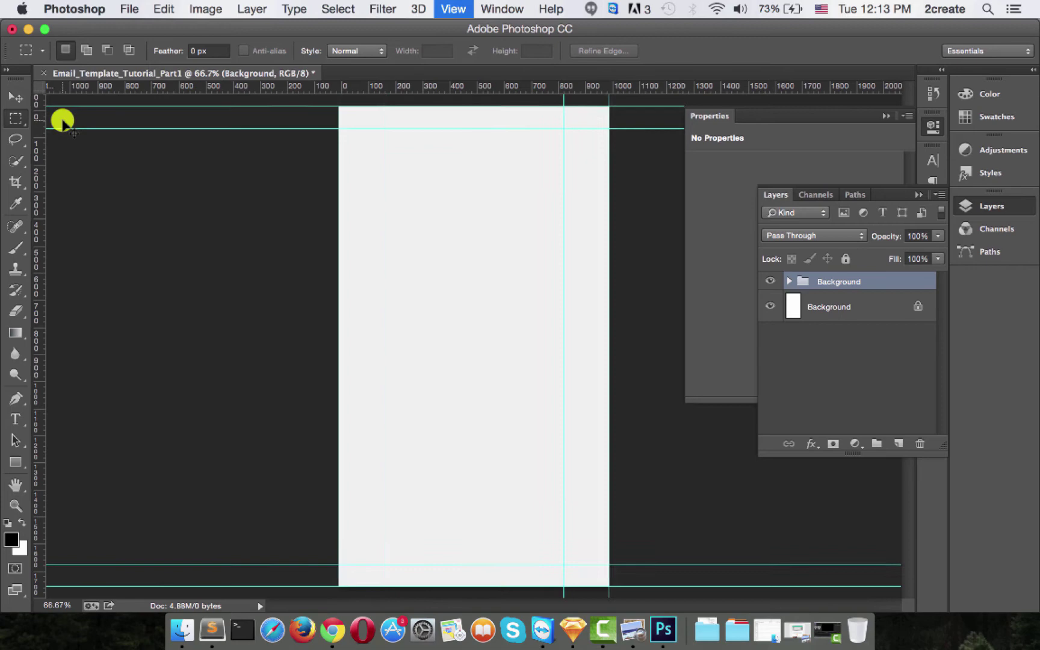
pyautogui.press('super+equal')
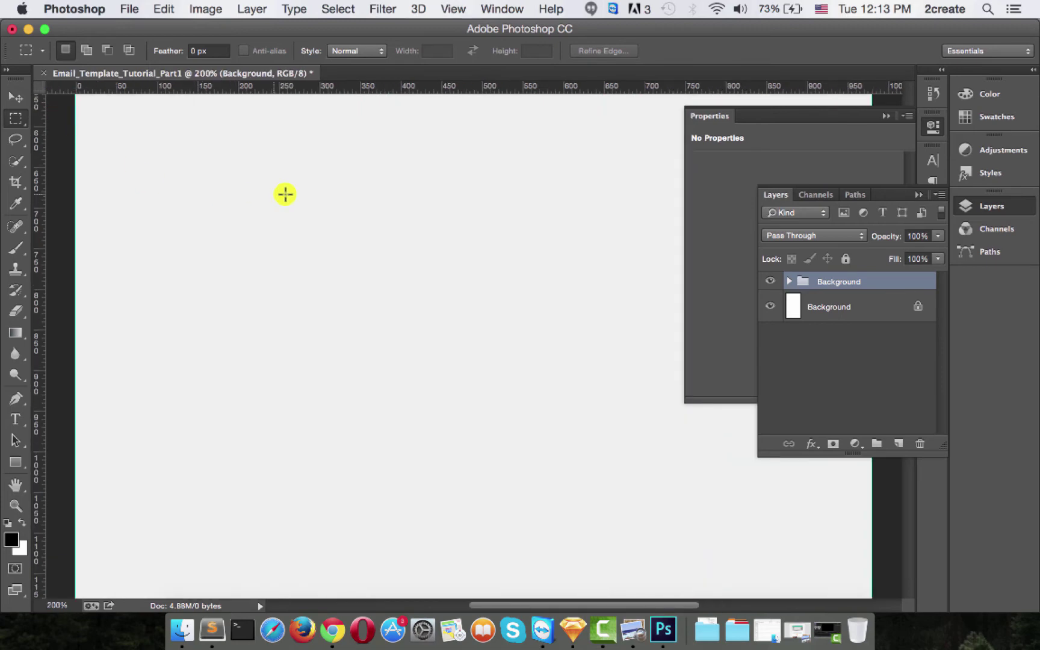
pyautogui.scroll(-10, 435, 244)
pyautogui.scroll(10, 435, 245)
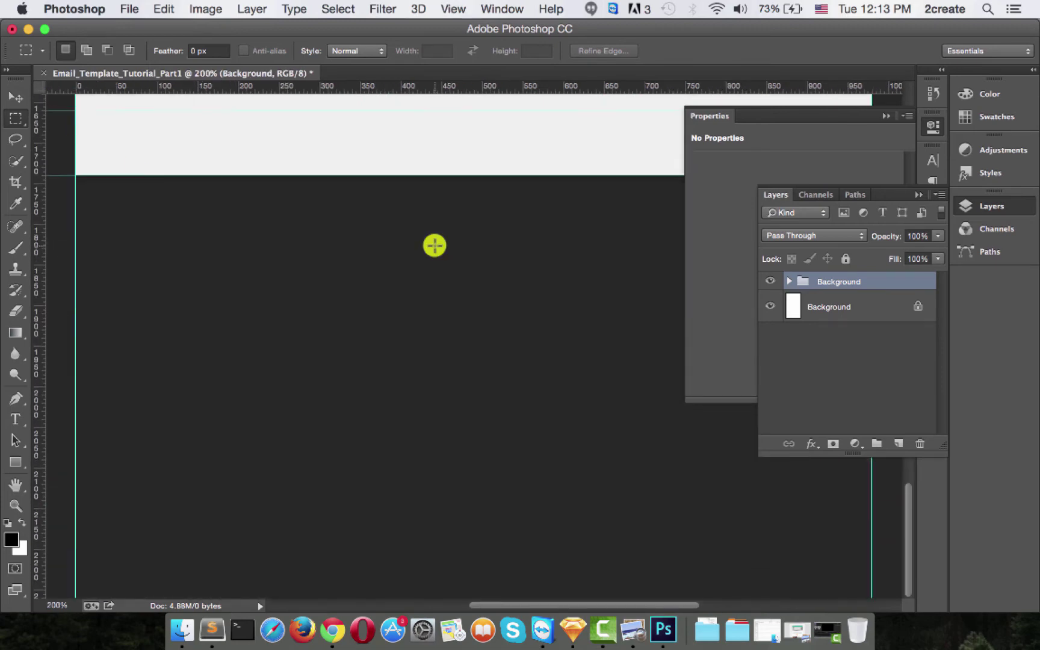
pyautogui.scroll(6, 435, 245)
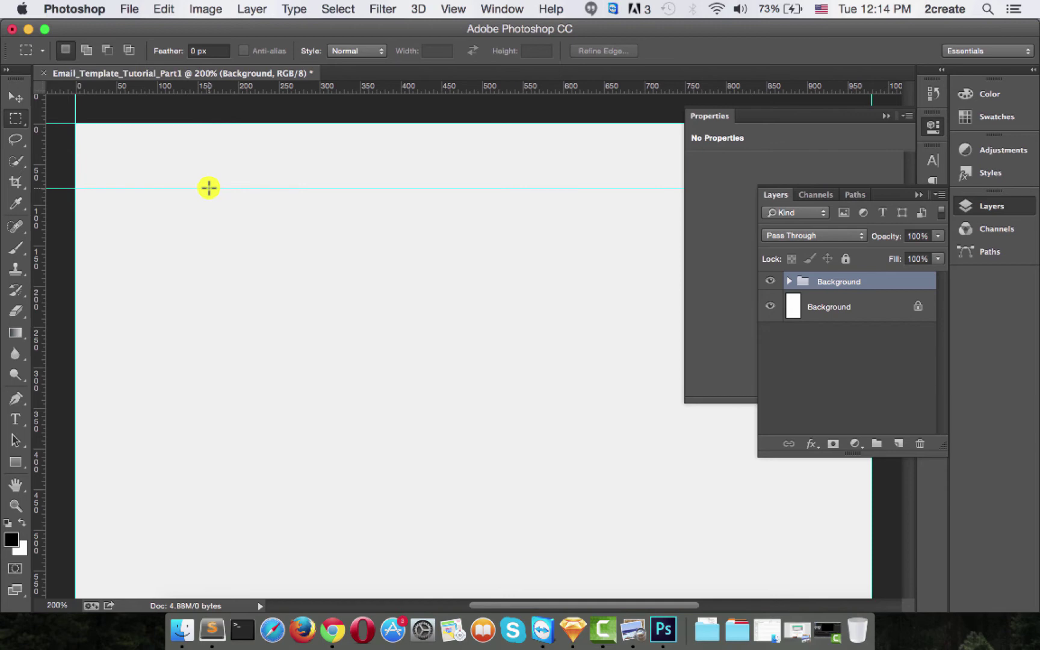
# Step: Measure with a 42 px square selection, add a horizontal guide at 120 px, then deselect
pyautogui.moveTo(215, 195); pyautogui.dragTo(252, 226)
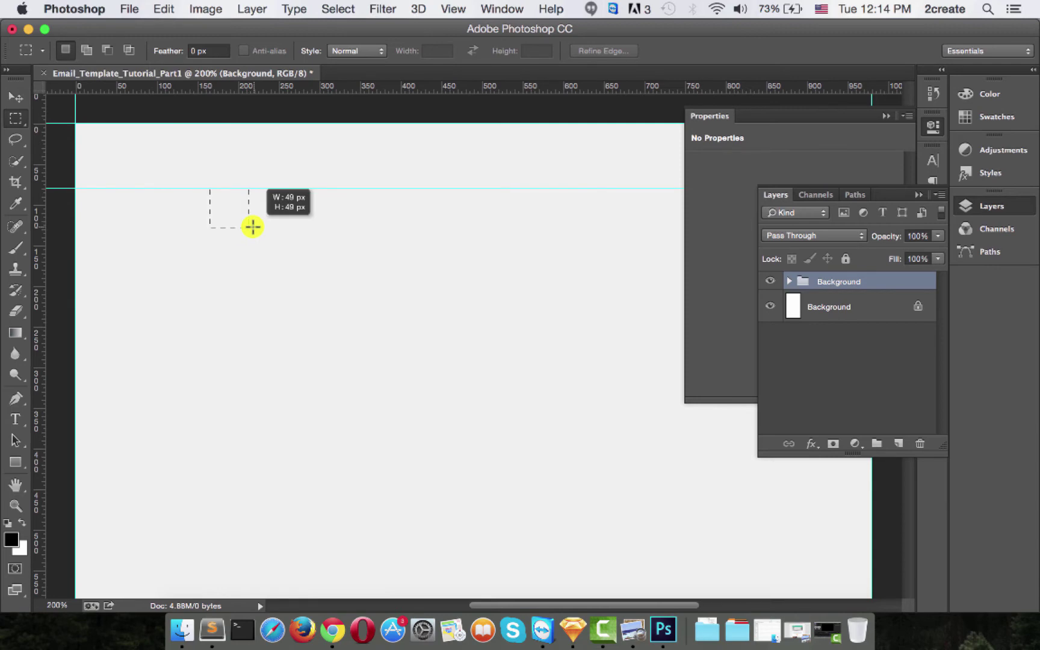
pyautogui.moveTo(252, 226); pyautogui.dragTo(245, 219)
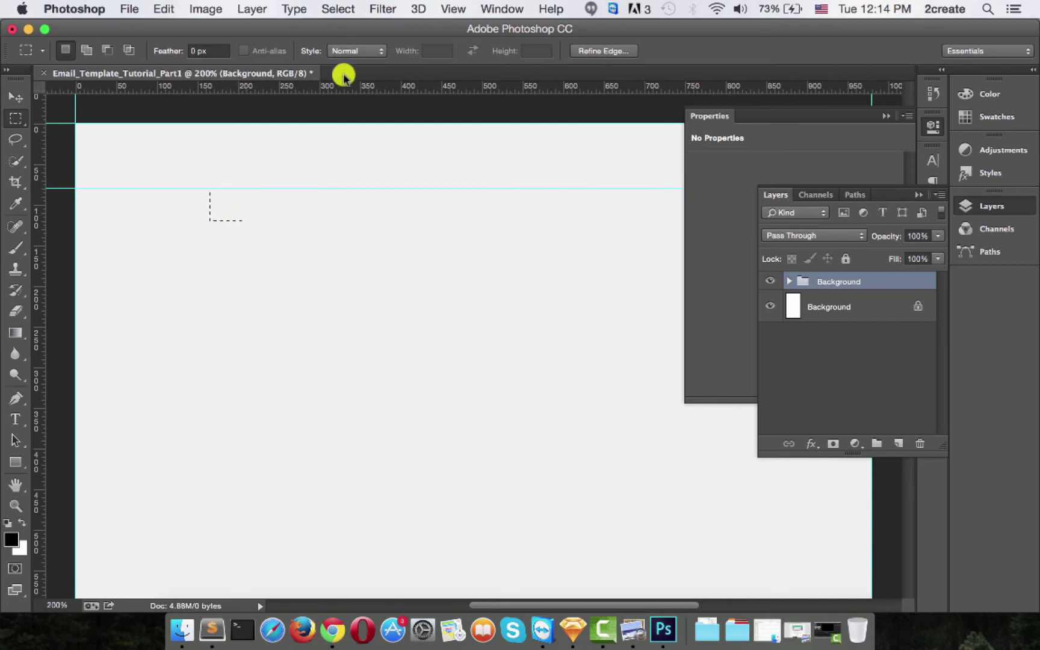
pyautogui.moveTo(348, 89); pyautogui.dragTo(352, 224)
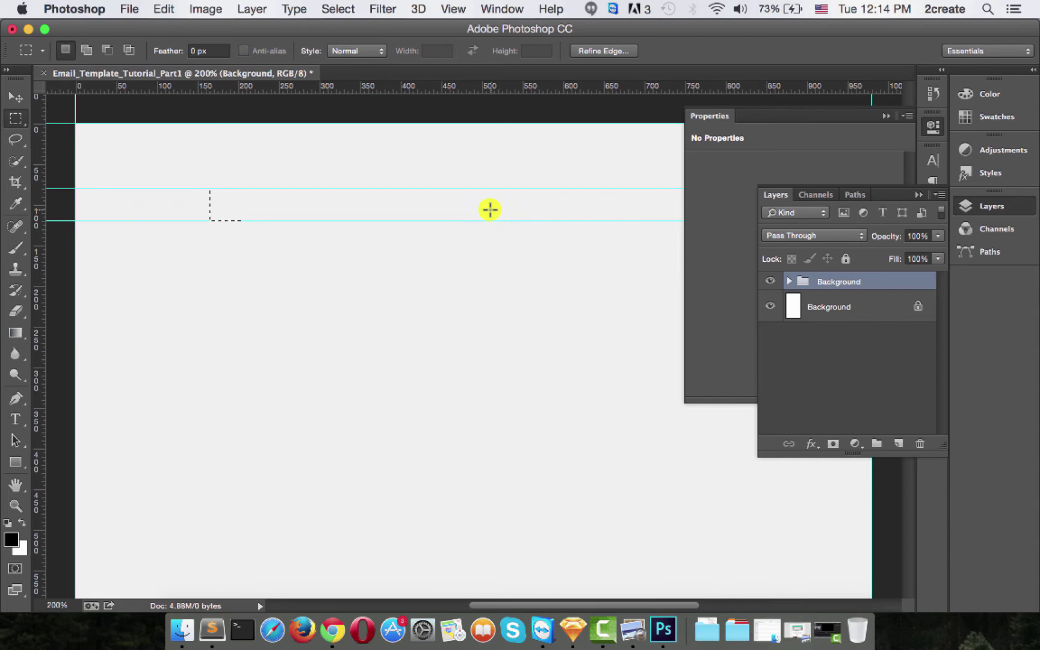
pyautogui.click(482, 232)
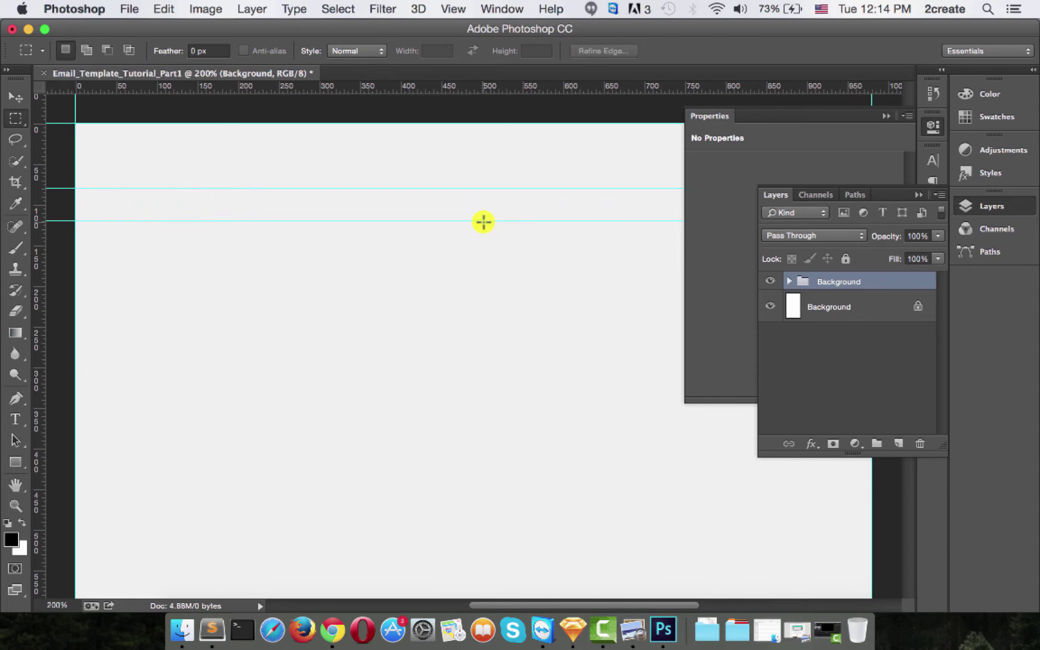
# Step: On a new layer, draw a 650 × 40 px rectangle between the guides at X 165, Y 80
pyautogui.press('super+minus')
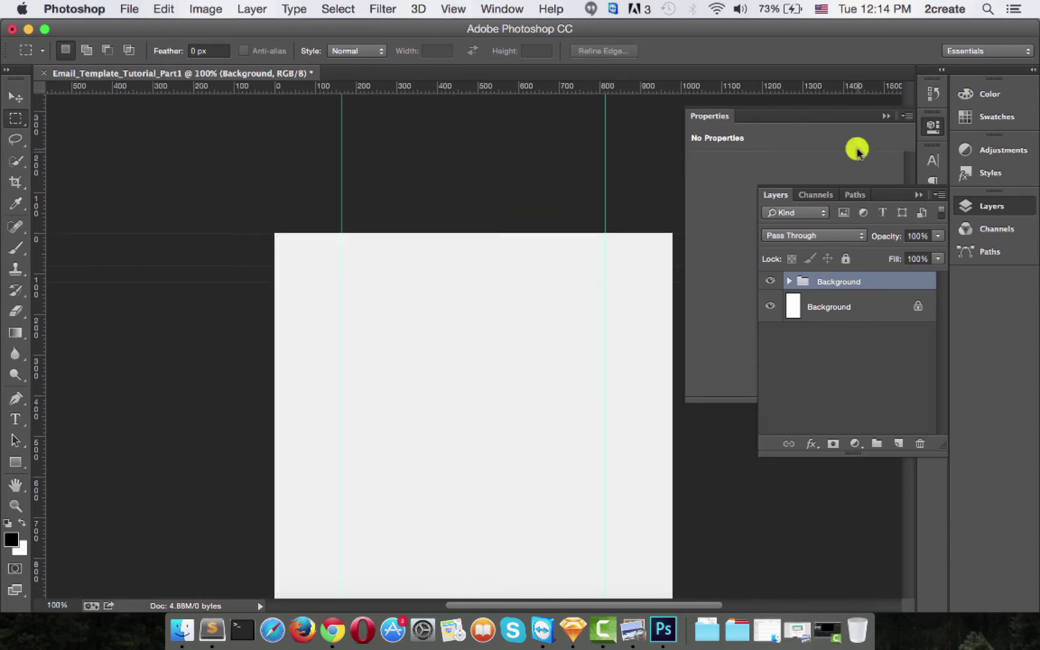
pyautogui.click(886, 116)
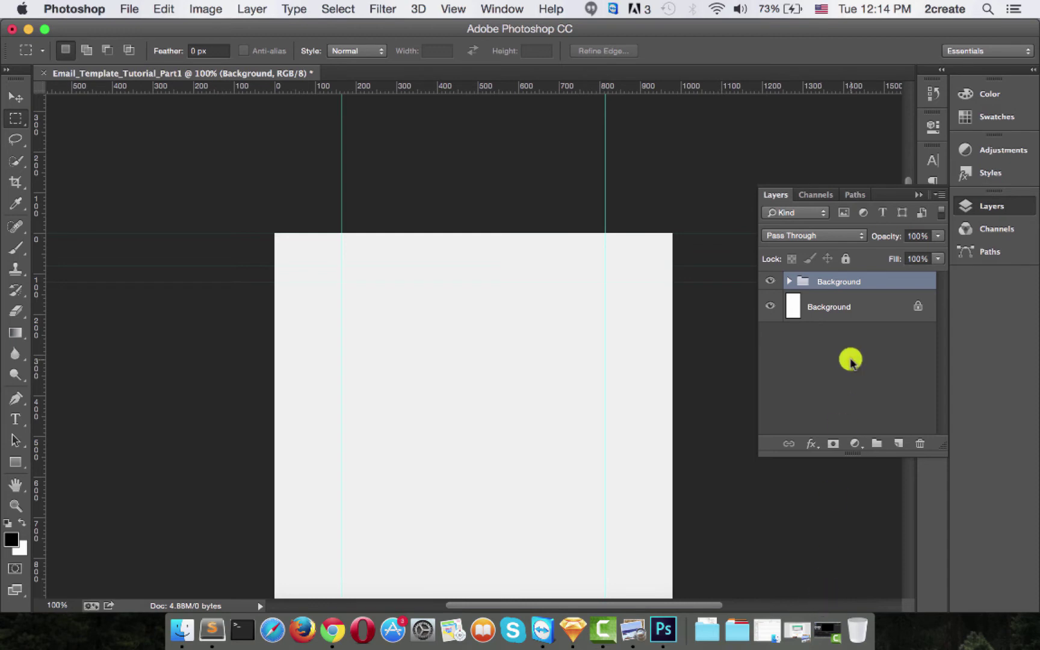
pyautogui.click(896, 445)
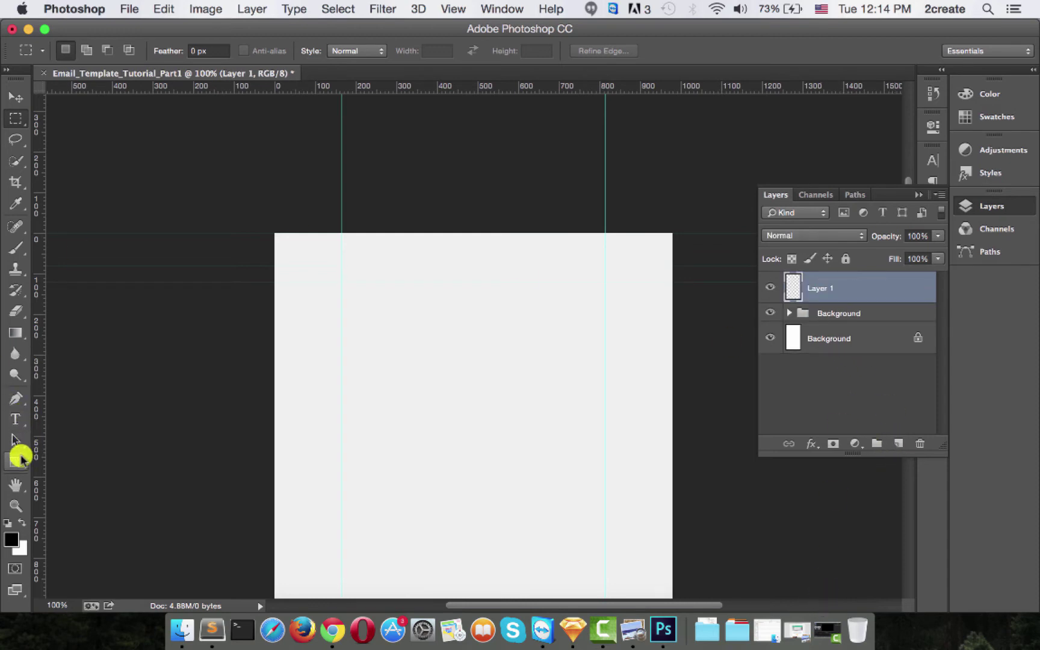
pyautogui.click(20, 459)
pyautogui.click(74, 456)
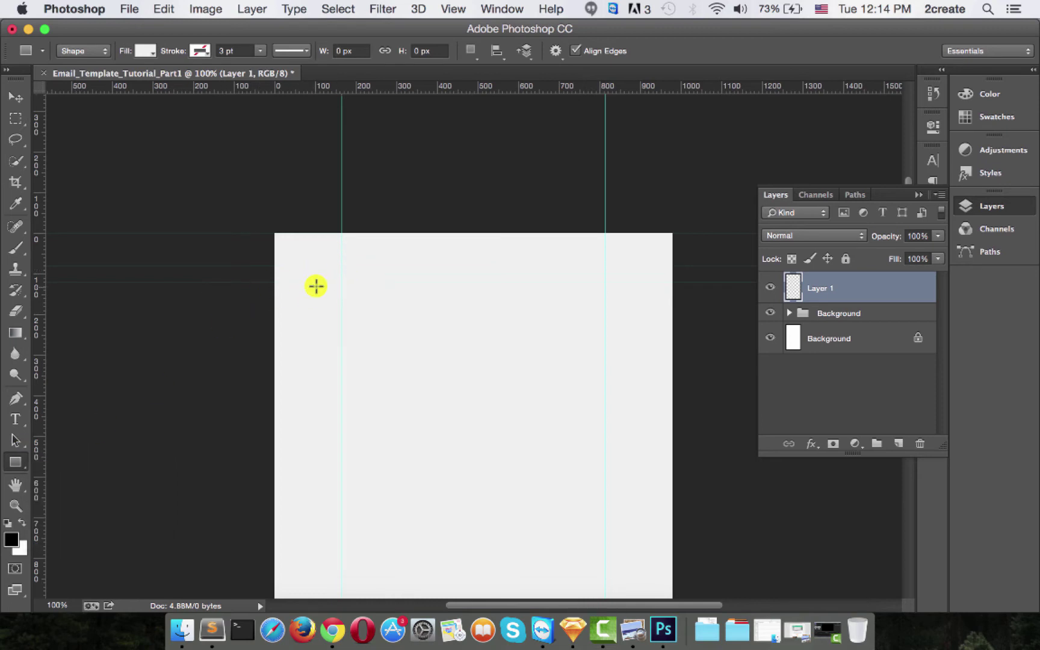
pyautogui.moveTo(341, 265); pyautogui.dragTo(602, 276)
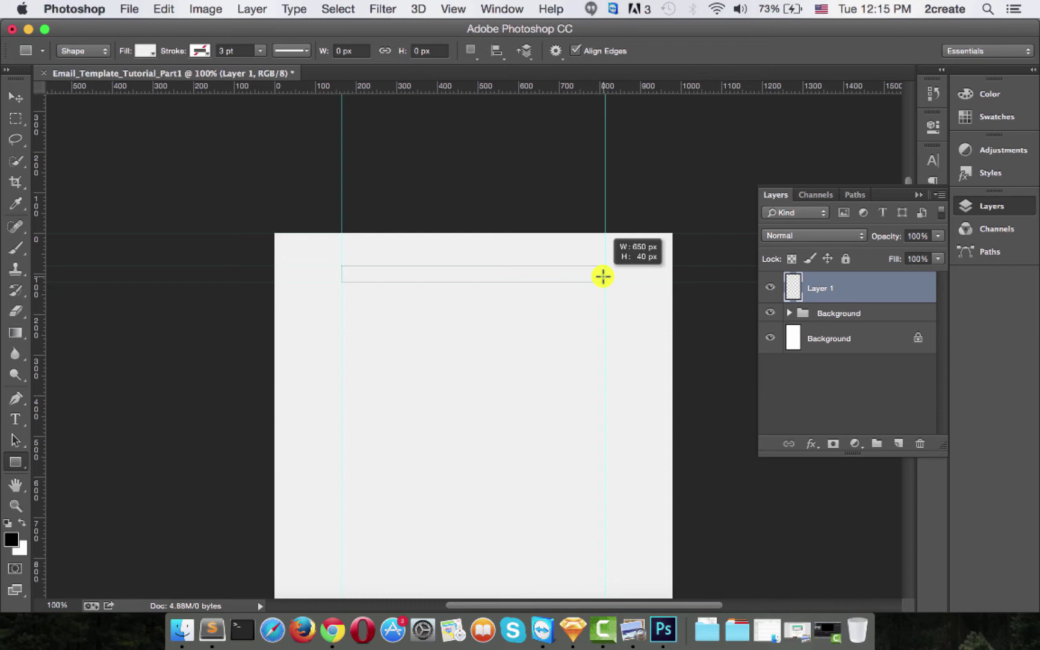
pyautogui.moveTo(603, 277); pyautogui.dragTo(603, 276)
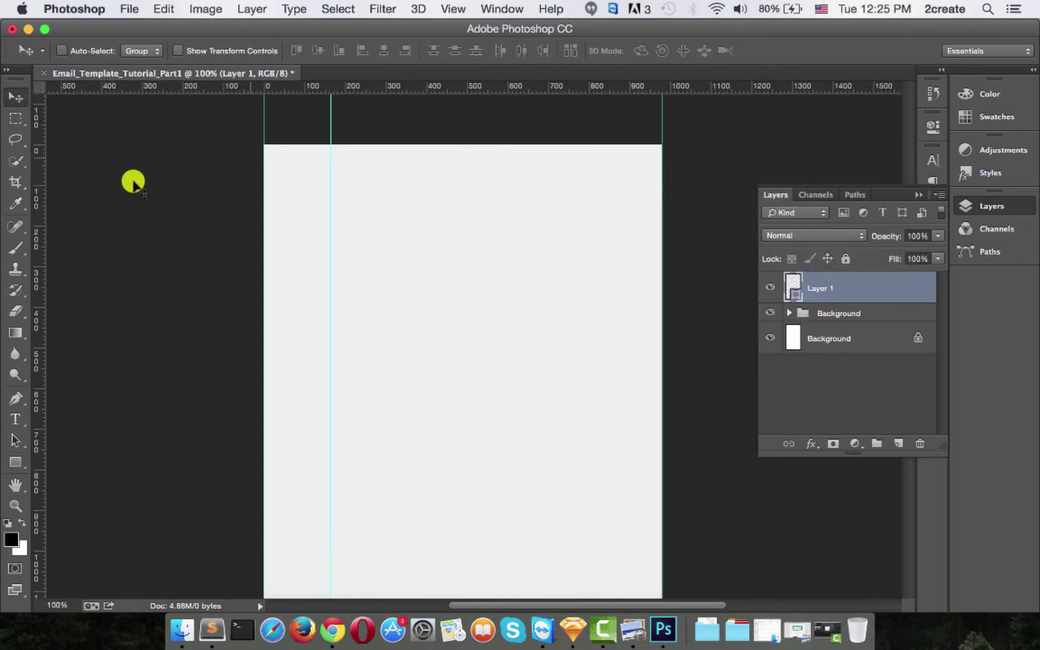
# Step: Set the nav bar rectangle's fill to pure white #ffffff
pyautogui.click(15, 461)
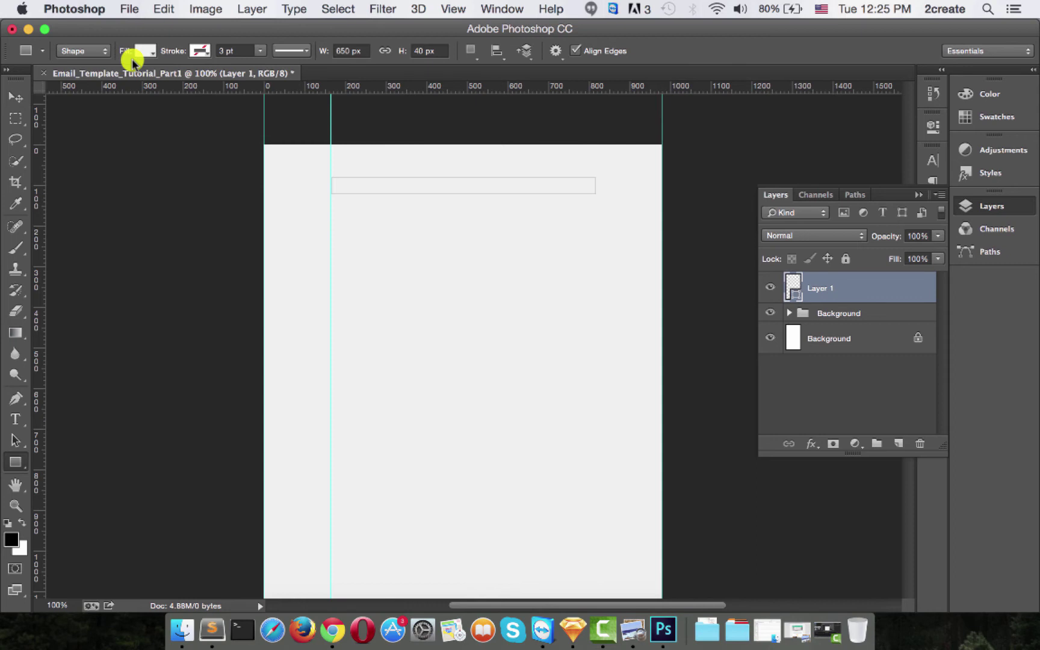
pyautogui.click(145, 53)
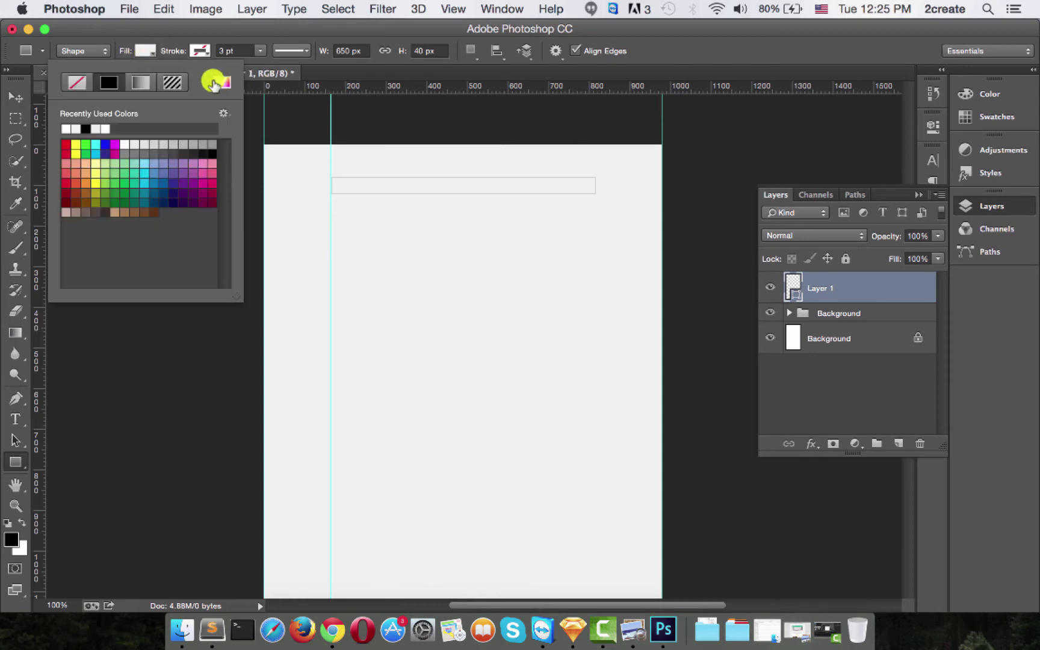
pyautogui.click(220, 82)
pyautogui.moveTo(307, 183); pyautogui.dragTo(299, 158)
pyautogui.click(722, 156)
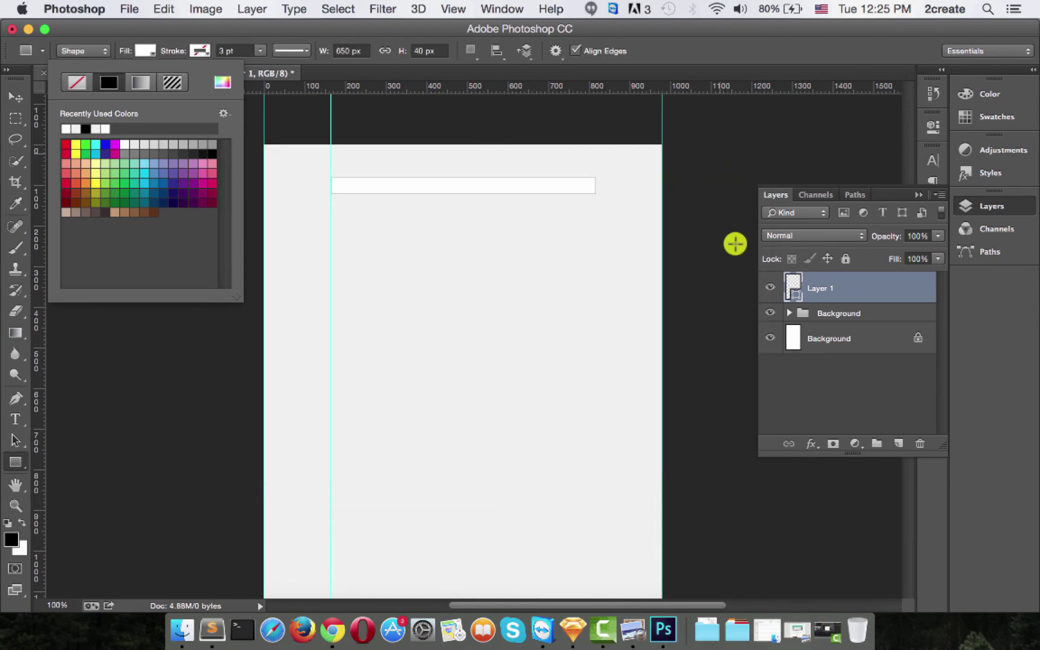
pyautogui.click(16, 97)
# Step: Rename Layer 1 to 'Nav bg'
pyautogui.click(16, 97)
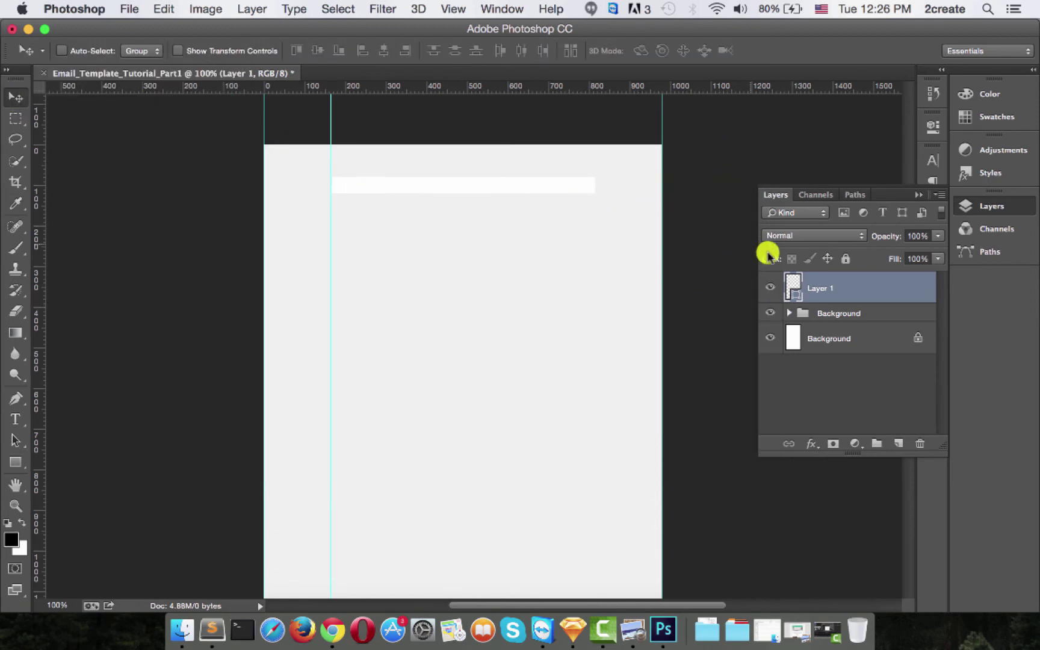
pyautogui.doubleClick(814, 288)
pyautogui.write('Nav bg')
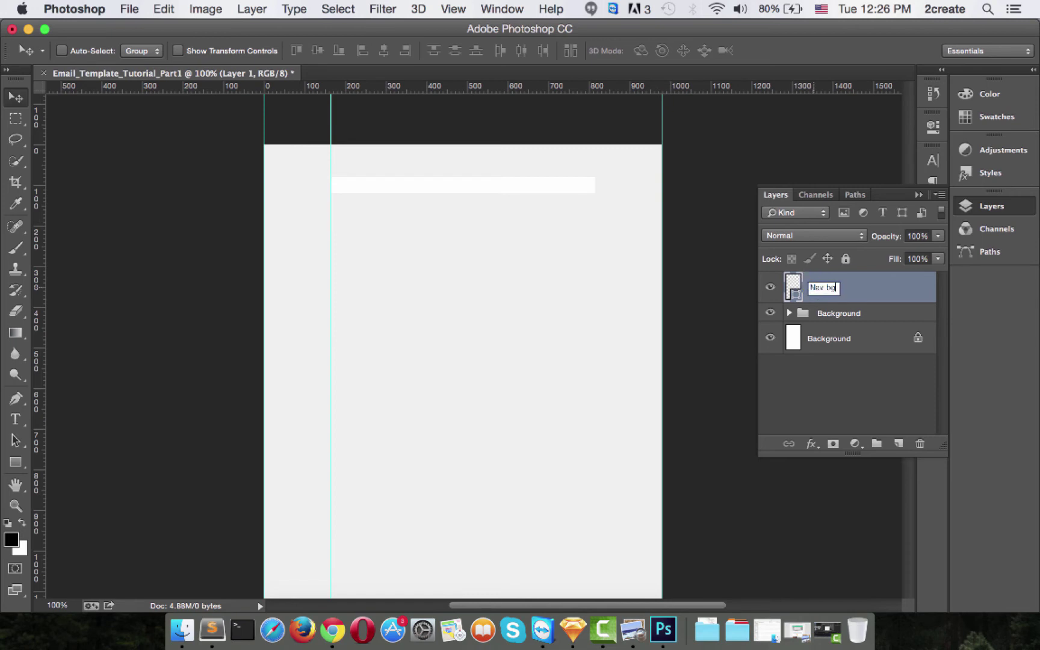
pyautogui.press('Return')
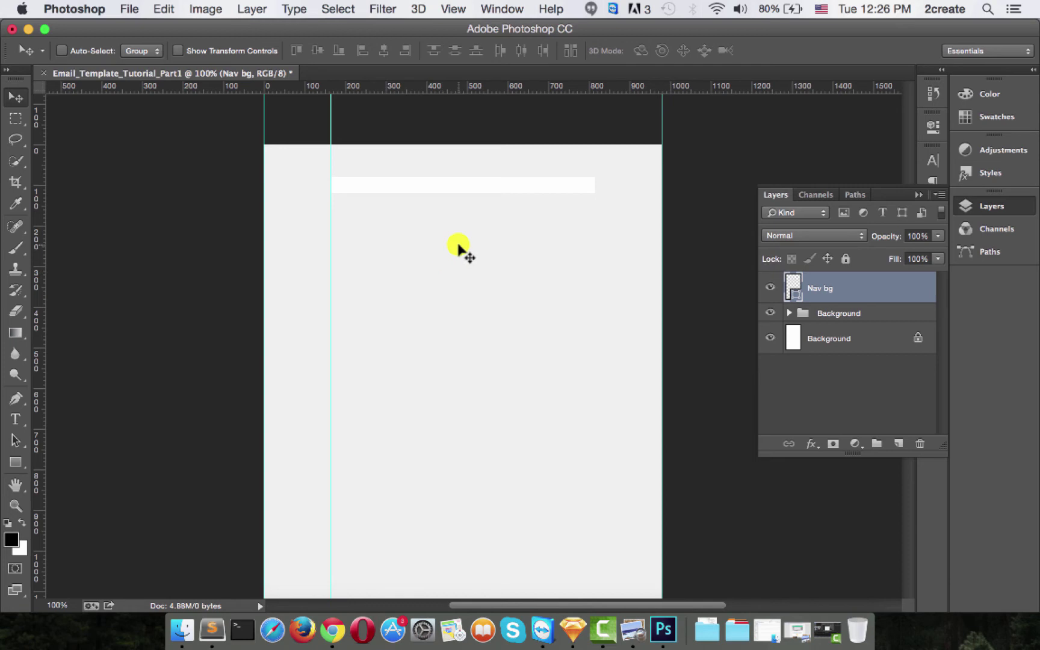
# Step: At 200% zoom, select a 20 px square at the bar's corner and add a vertical guide at X 185
pyautogui.press('super+equal')
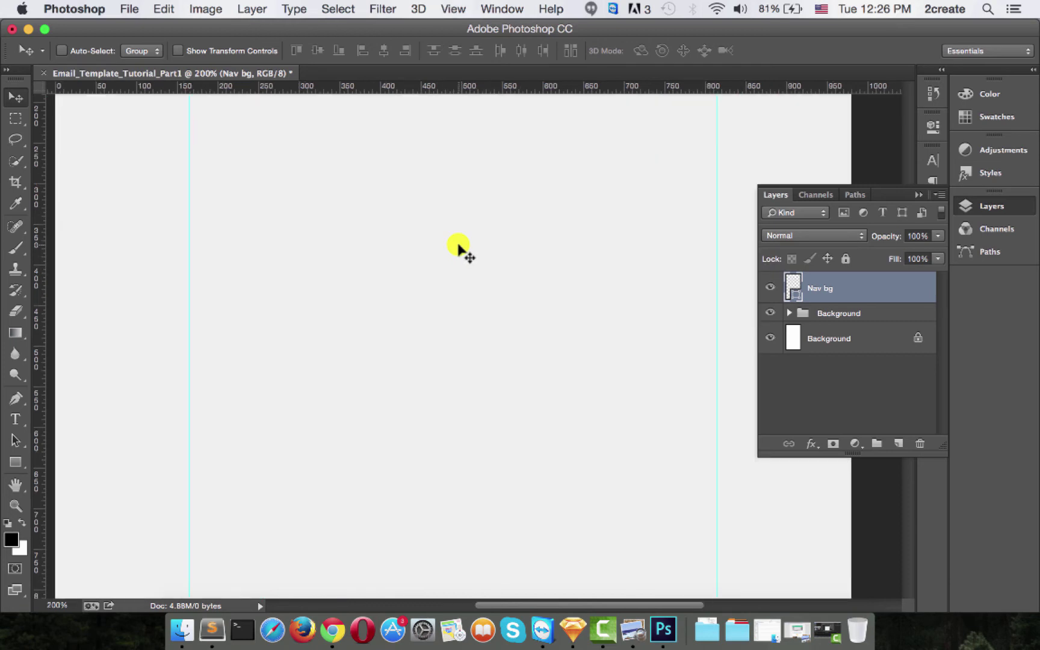
pyautogui.scroll(3, 454, 248)
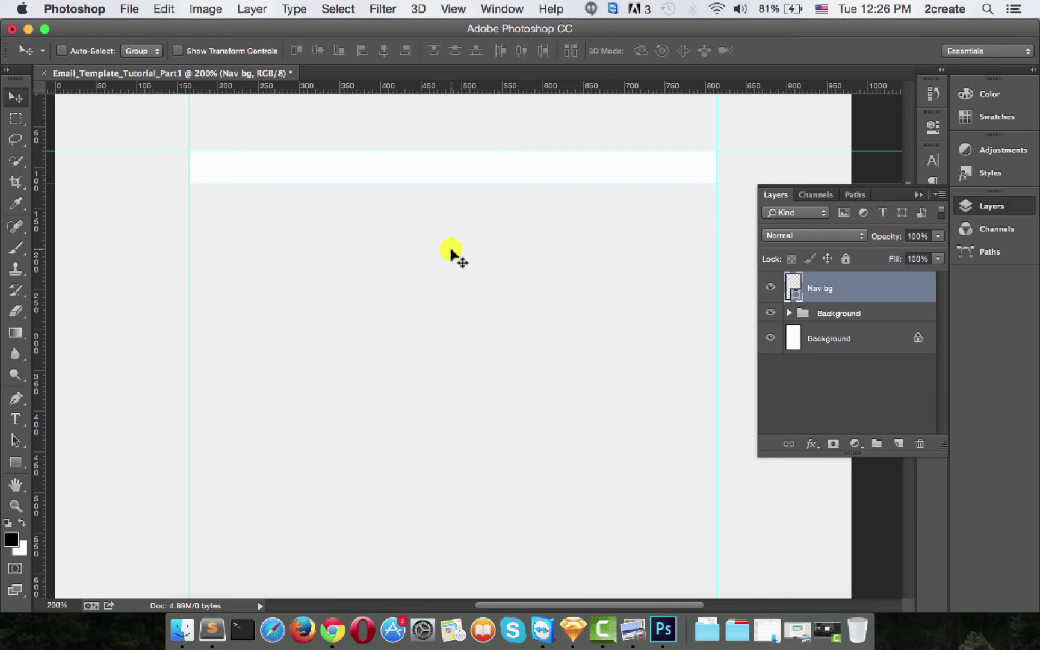
pyautogui.click(15, 119)
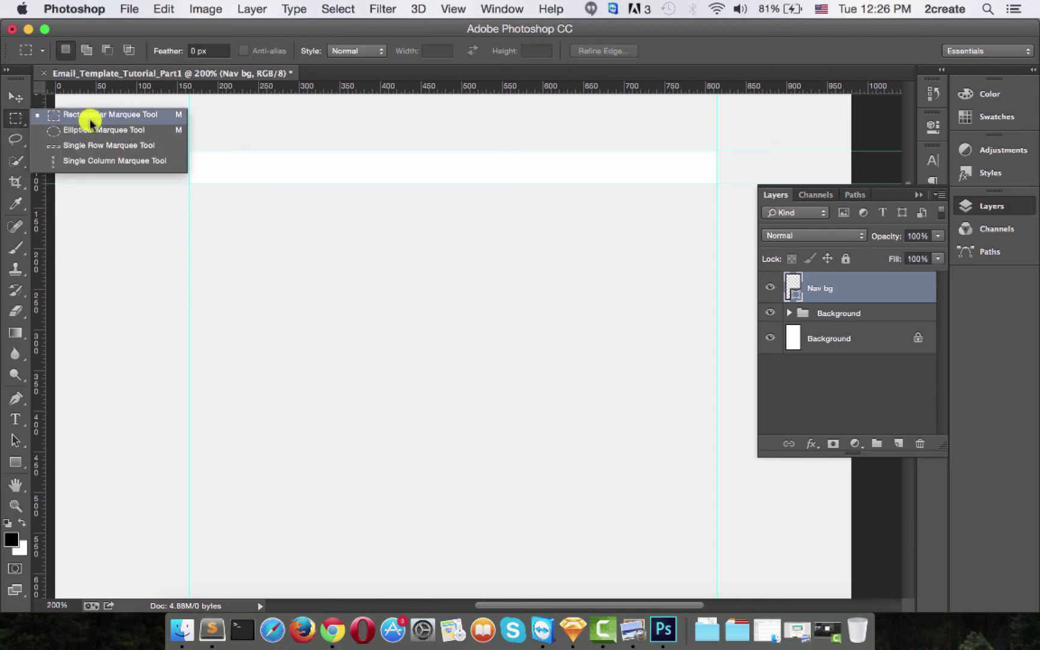
pyautogui.click(90, 121)
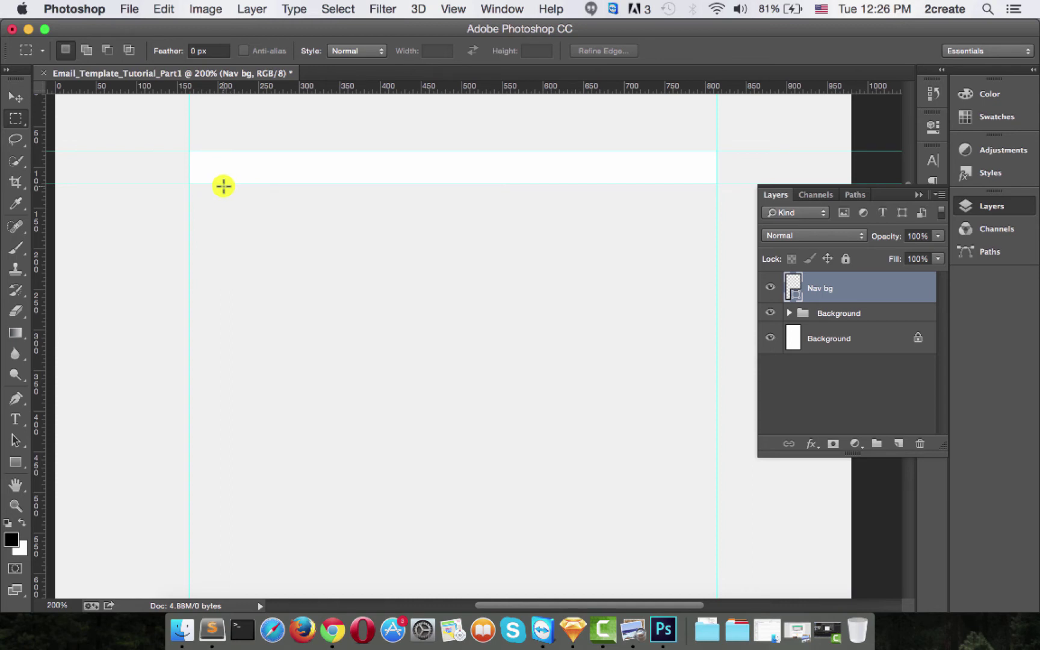
pyautogui.moveTo(190, 150); pyautogui.dragTo(221, 166)
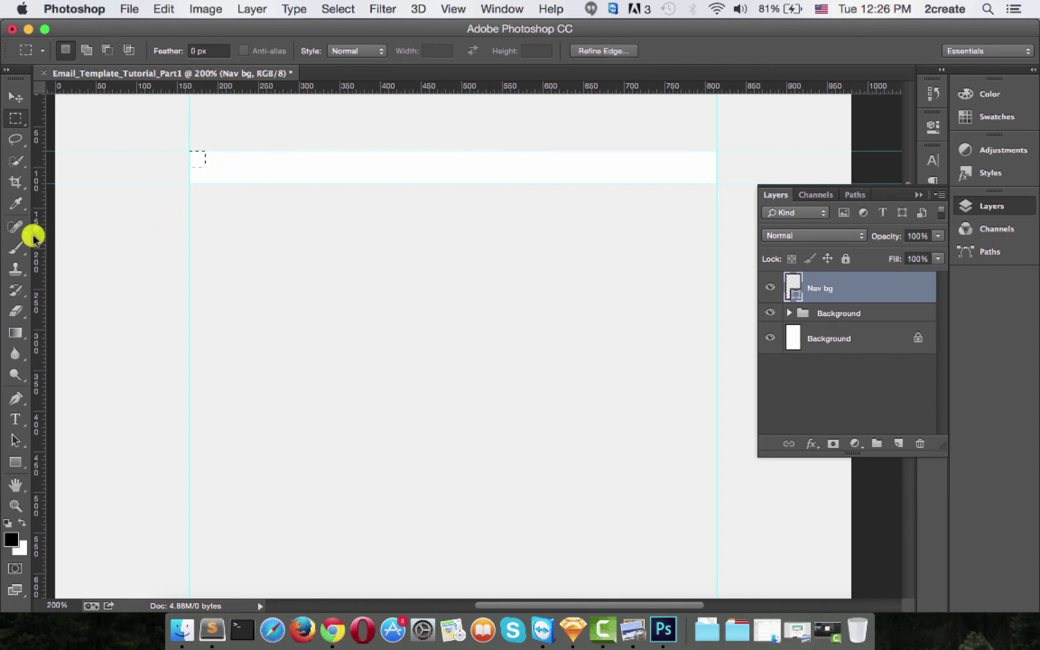
pyautogui.moveTo(32, 228); pyautogui.dragTo(207, 233)
pyautogui.moveTo(529, 604); pyautogui.dragTo(561, 607)
pyautogui.click(640, 152)
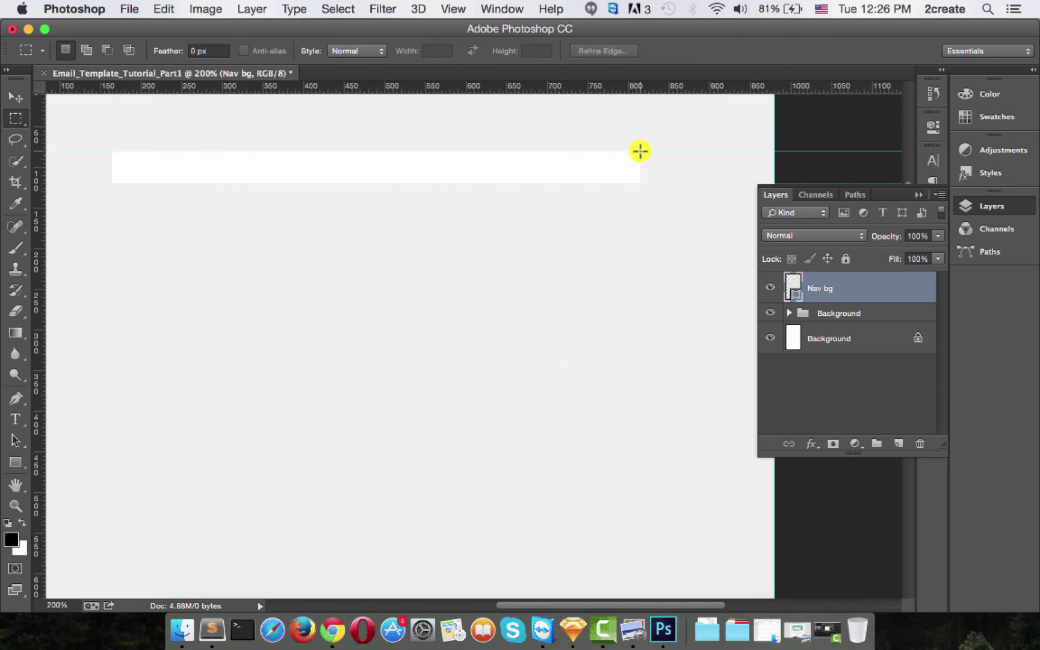
# Step: Try a vertical guide at X 800 px on the bar's right end, then cancel it and deselect
pyautogui.moveTo(637, 154); pyautogui.dragTo(624, 167)
pyautogui.moveTo(38, 272); pyautogui.dragTo(624, 276)
pyautogui.press('Escape')
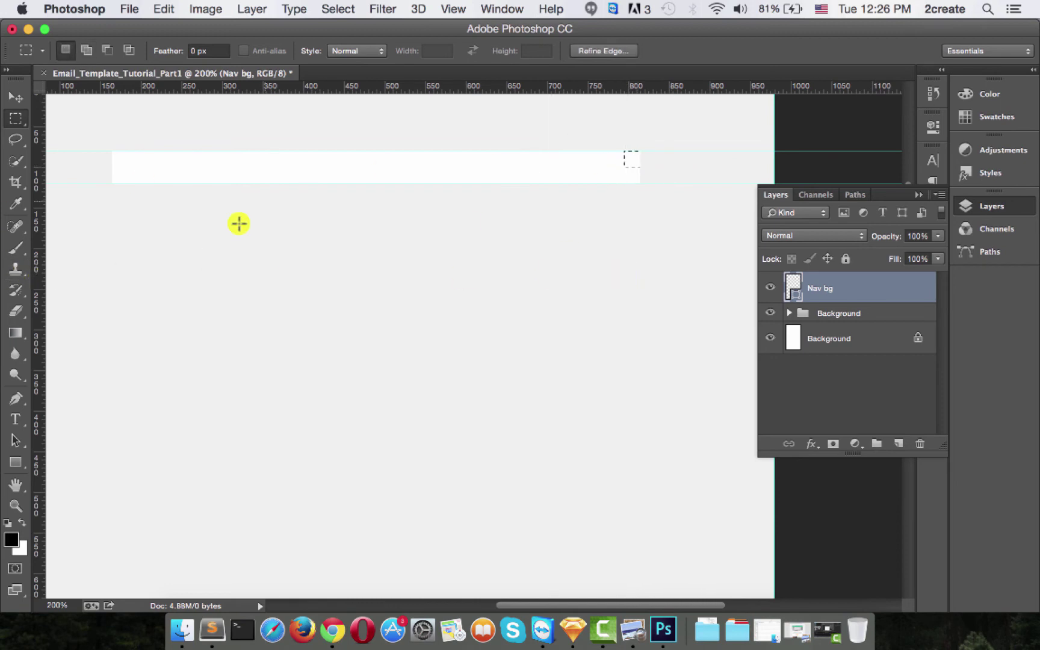
pyautogui.click(386, 224)
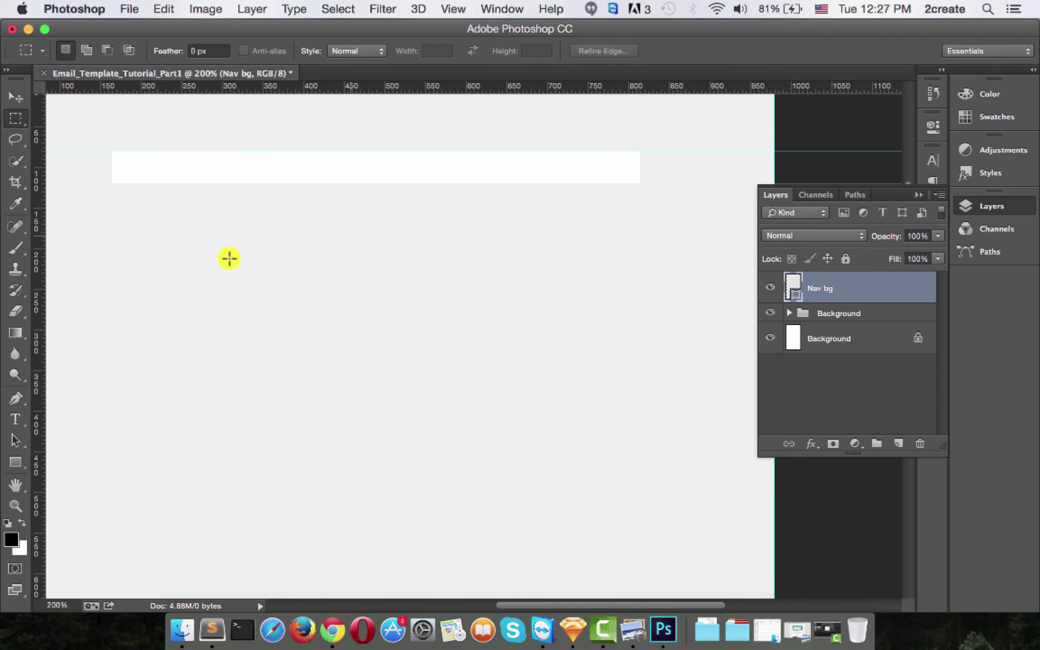
pyautogui.click(792, 631)
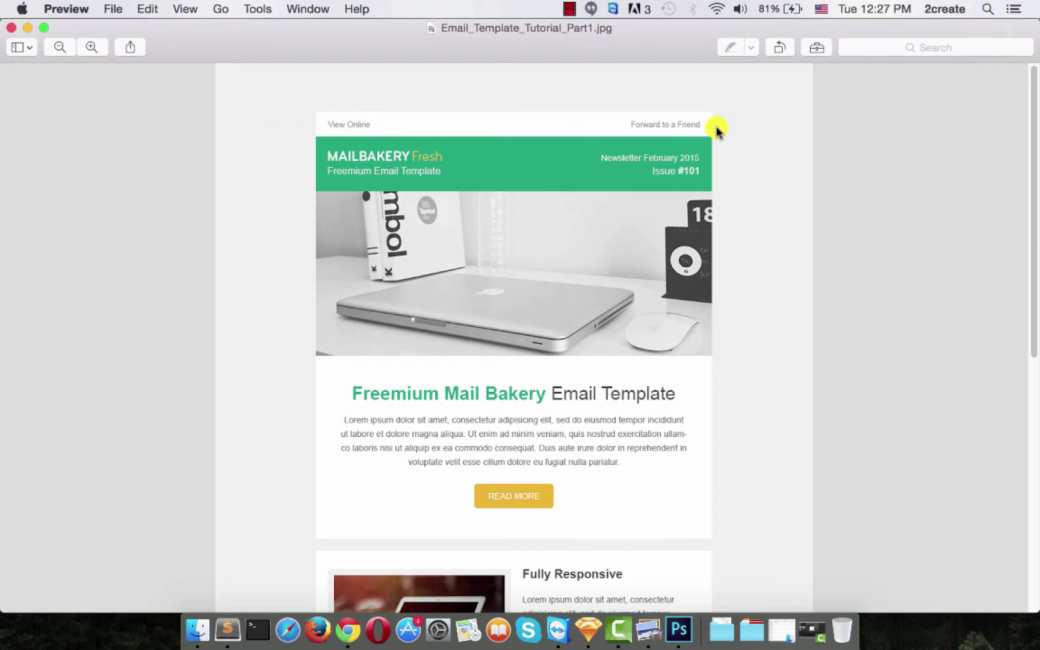
pyautogui.click(28, 28)
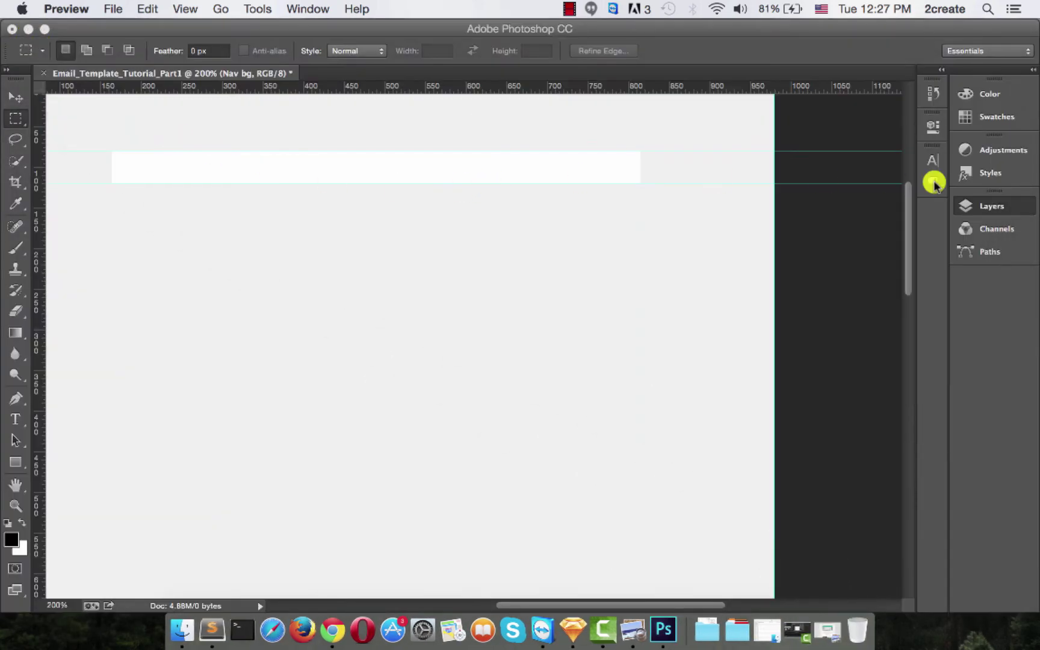
# Step: Add a horizontal text layer at the nav bar's left end reading 'View Online'
pyautogui.click(983, 206)
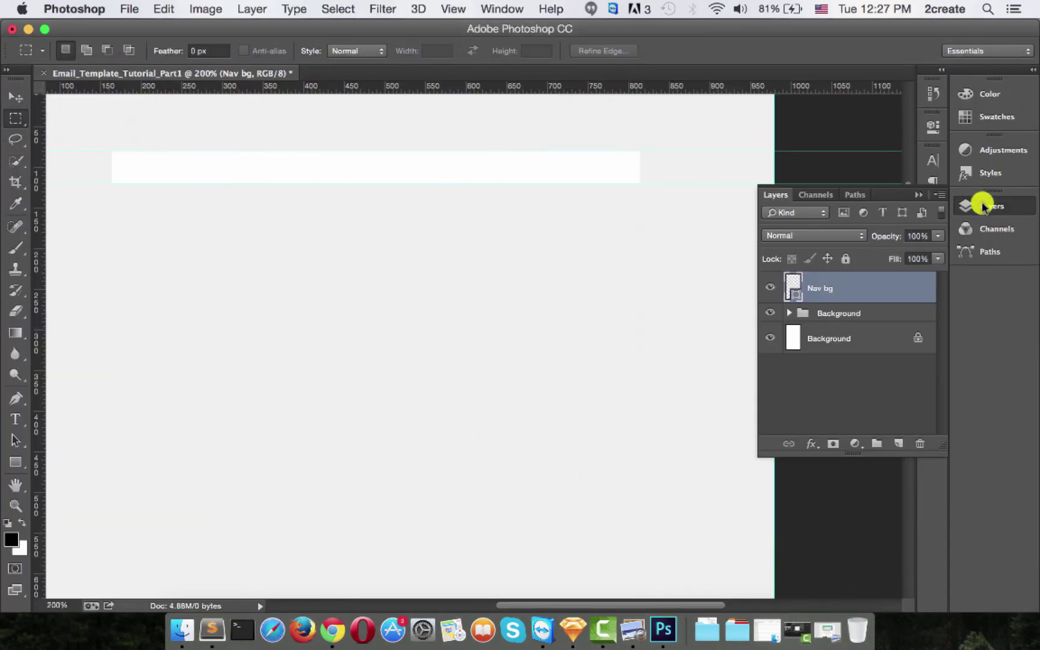
pyautogui.click(898, 443)
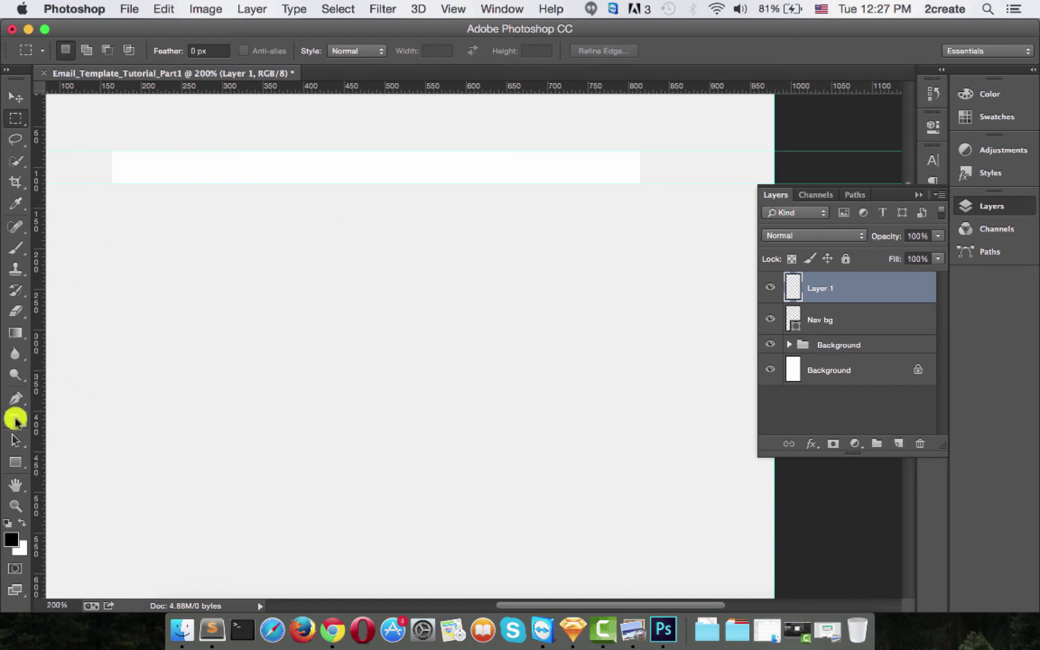
pyautogui.click(16, 420)
pyautogui.moveTo(16, 420); pyautogui.dragTo(64, 416)
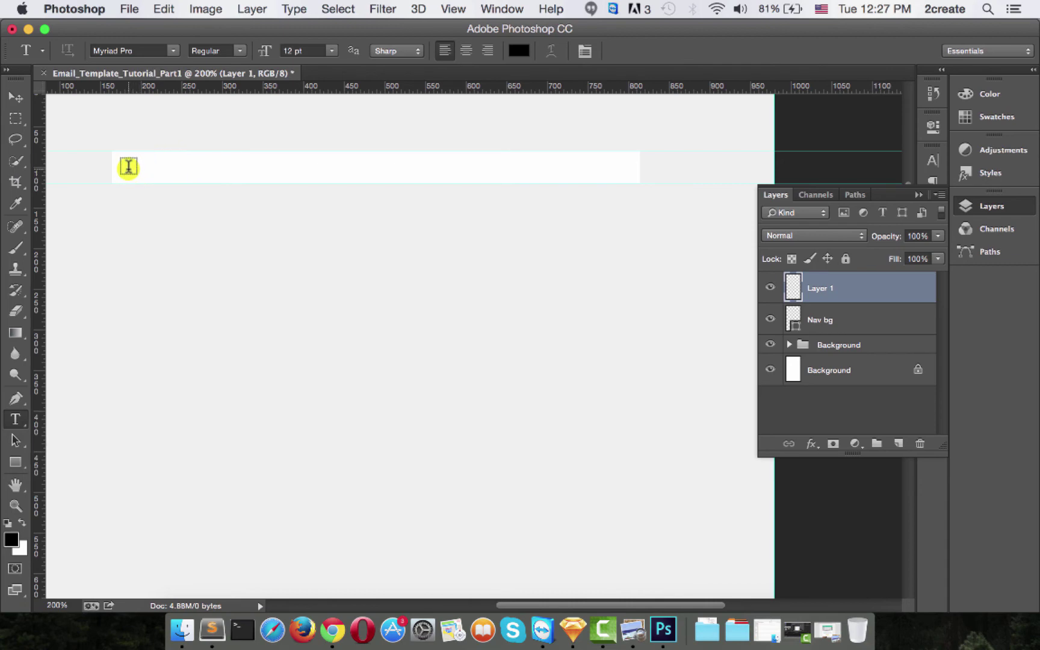
pyautogui.click(128, 167)
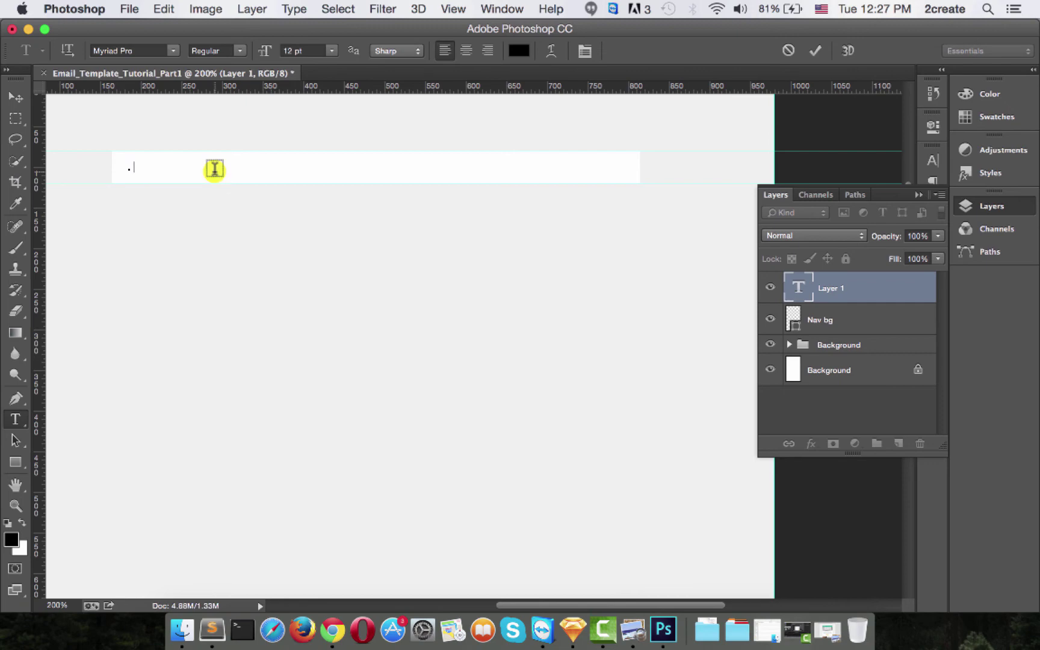
pyautogui.write('M')
pyautogui.write('Online')
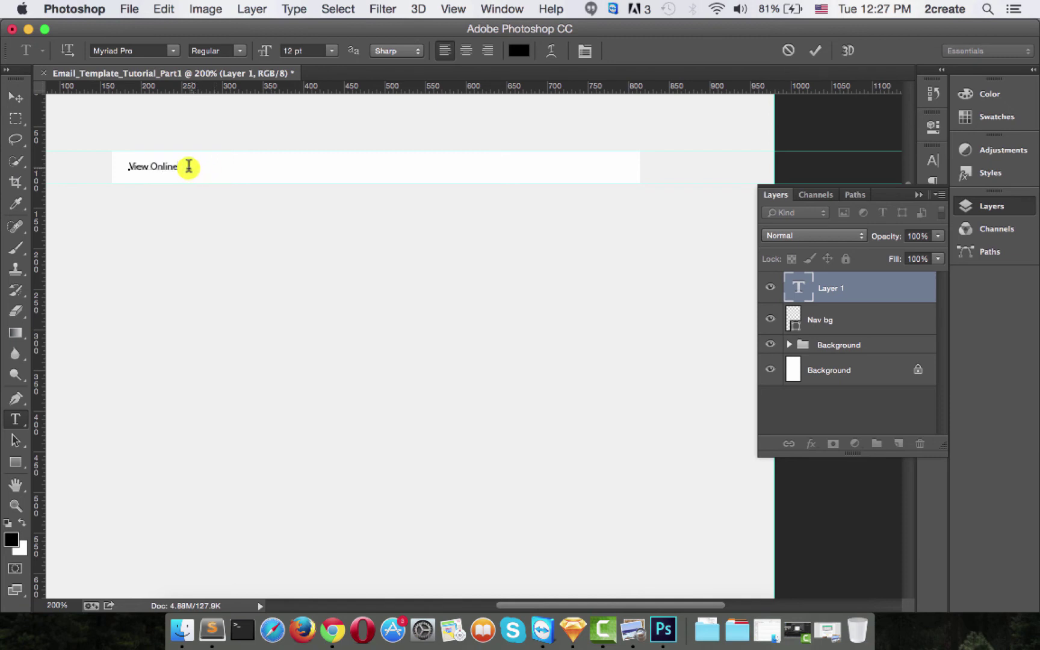
# Step: Set the View Online text to Arial at 13 pt
pyautogui.moveTo(181, 166); pyautogui.dragTo(127, 167)
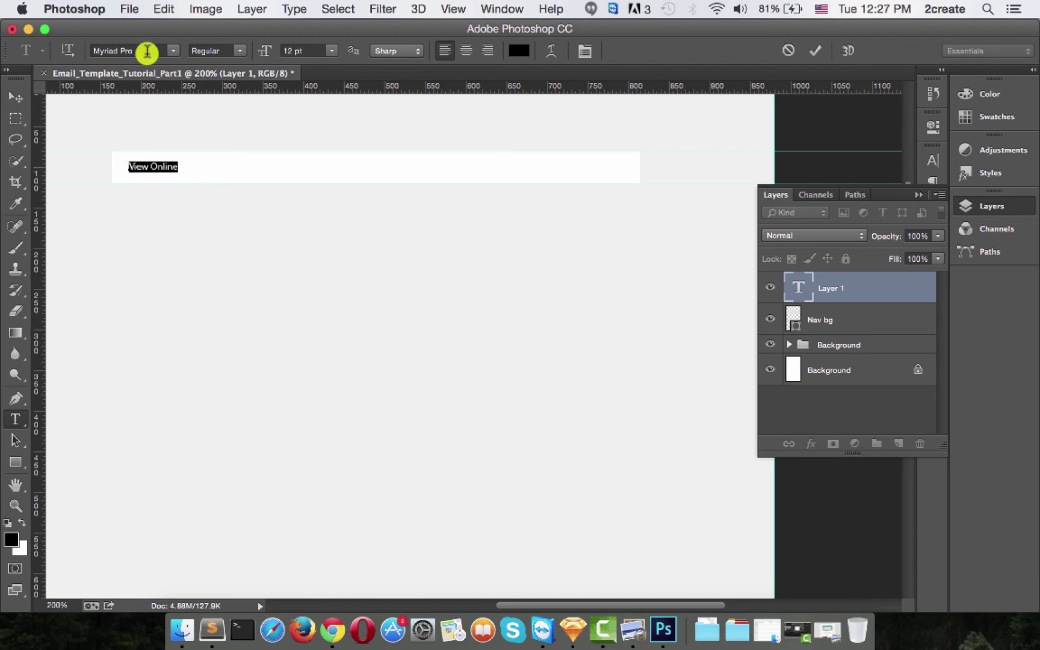
pyautogui.click(148, 51)
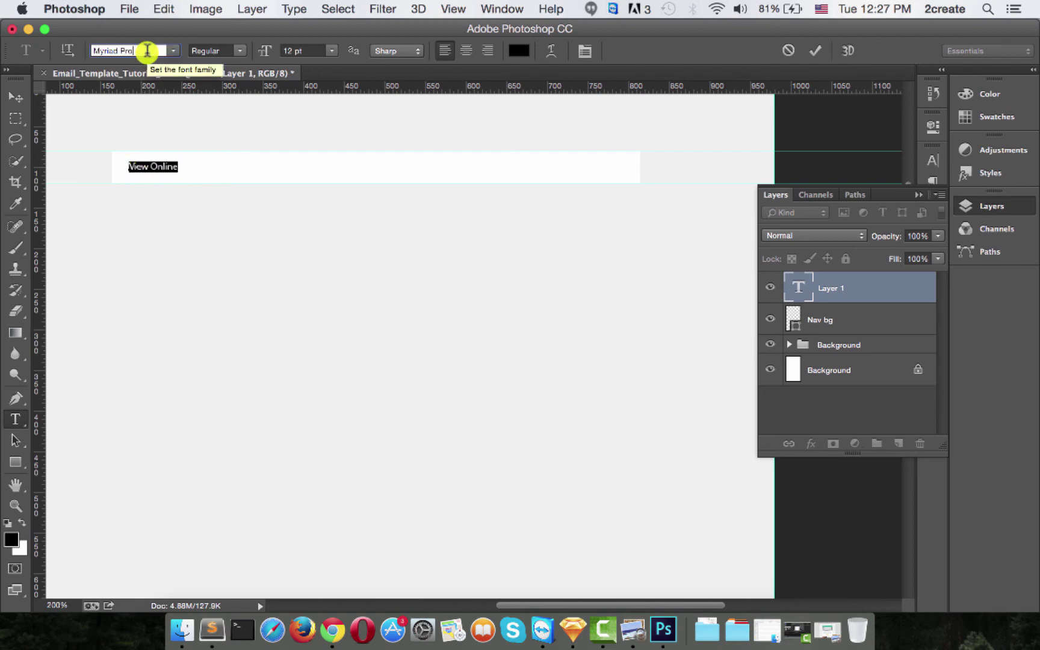
pyautogui.write('Arial')
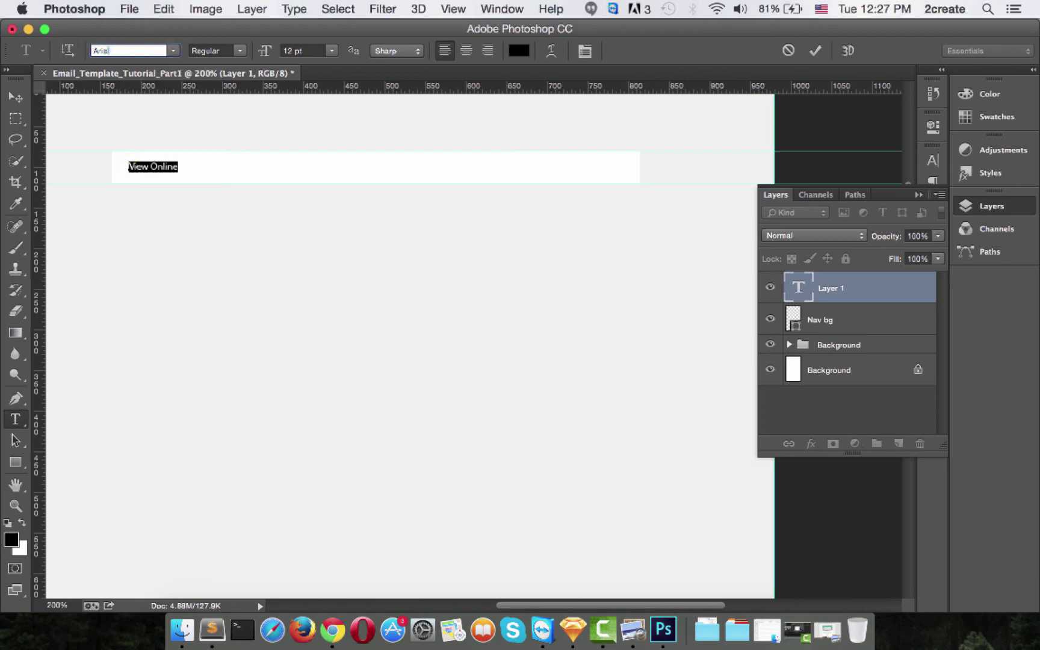
pyautogui.press('Return')
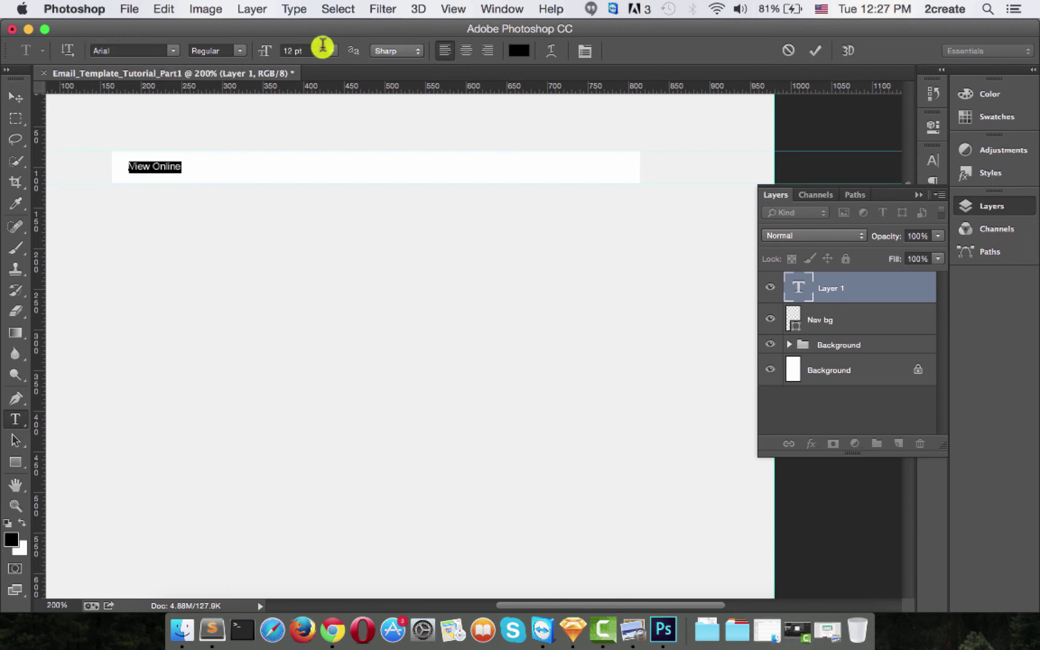
pyautogui.click(330, 52)
pyautogui.click(298, 51)
pyautogui.doubleClick(287, 50)
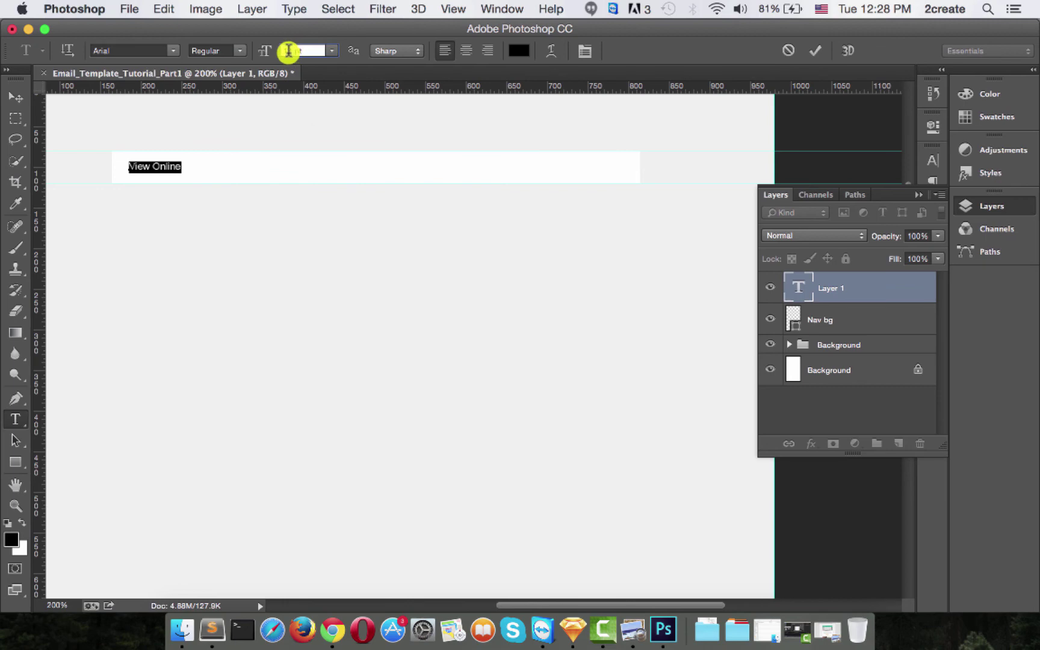
pyautogui.write('13pt')
pyautogui.press('Return')
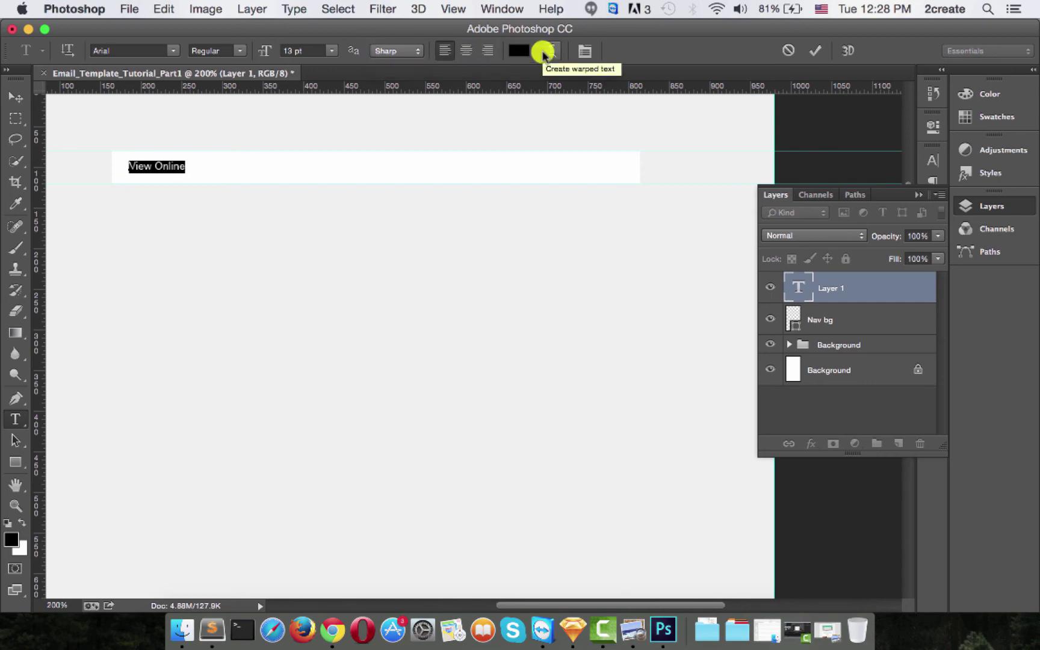
# Step: Colour the View Online text grey #888888
pyautogui.click(523, 51)
pyautogui.write('8')
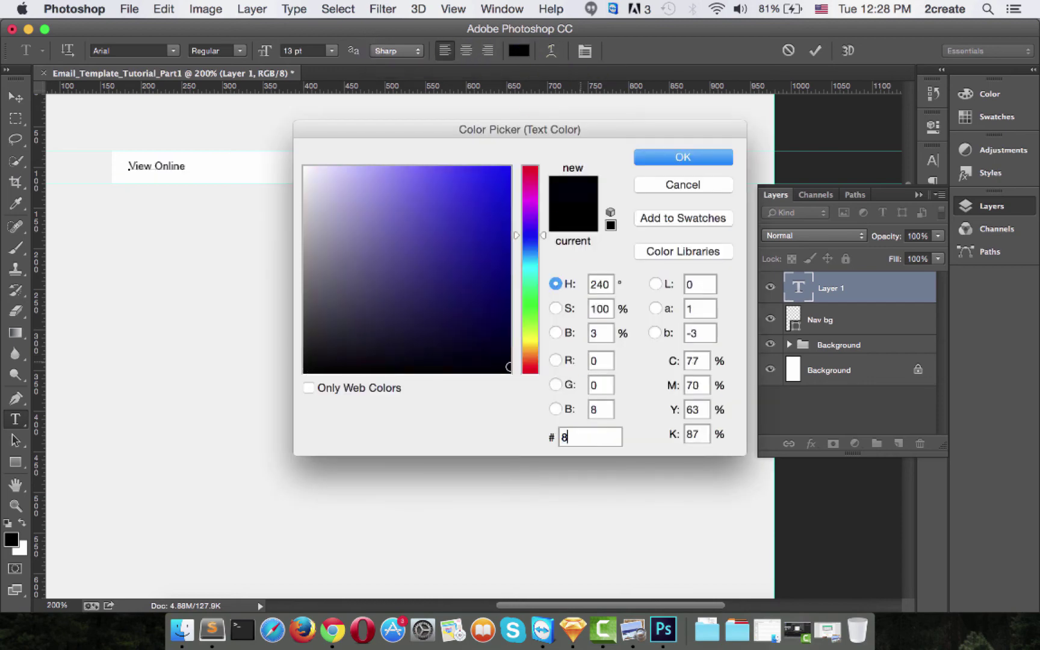
pyautogui.write('88')
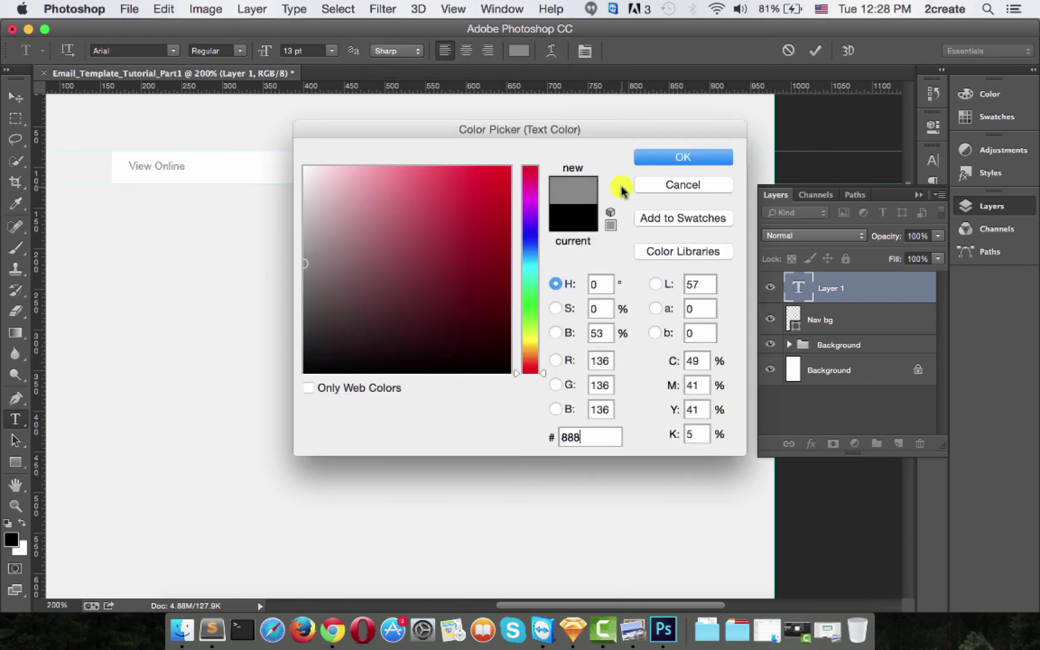
pyautogui.click(663, 158)
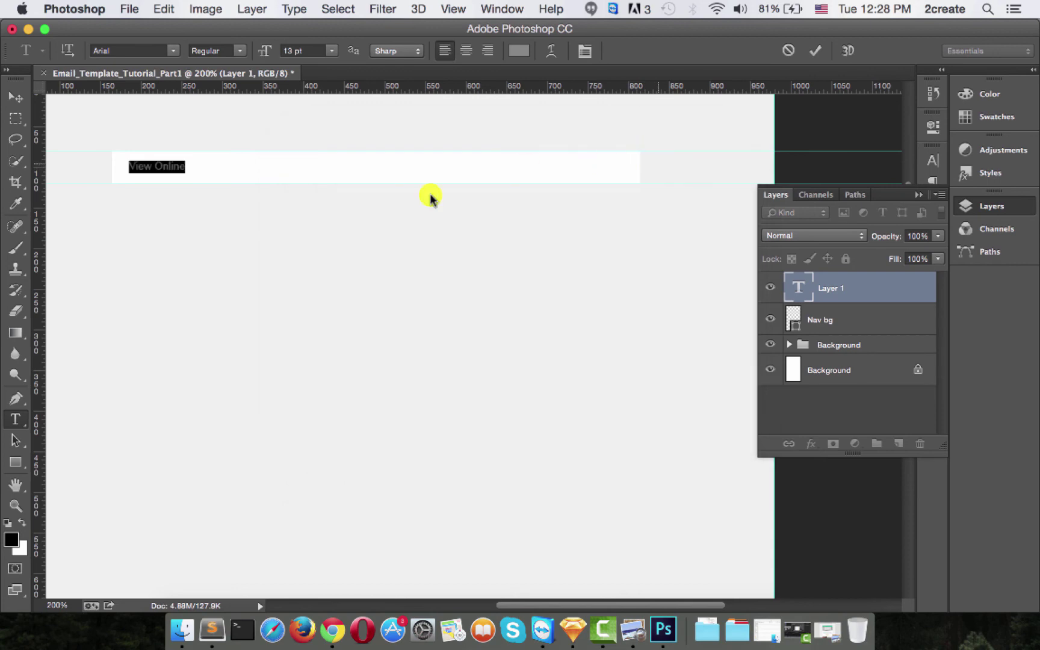
# Step: Load the Nav bg shape as a selection and vertically centre View Online within it
pyautogui.click(8, 98)
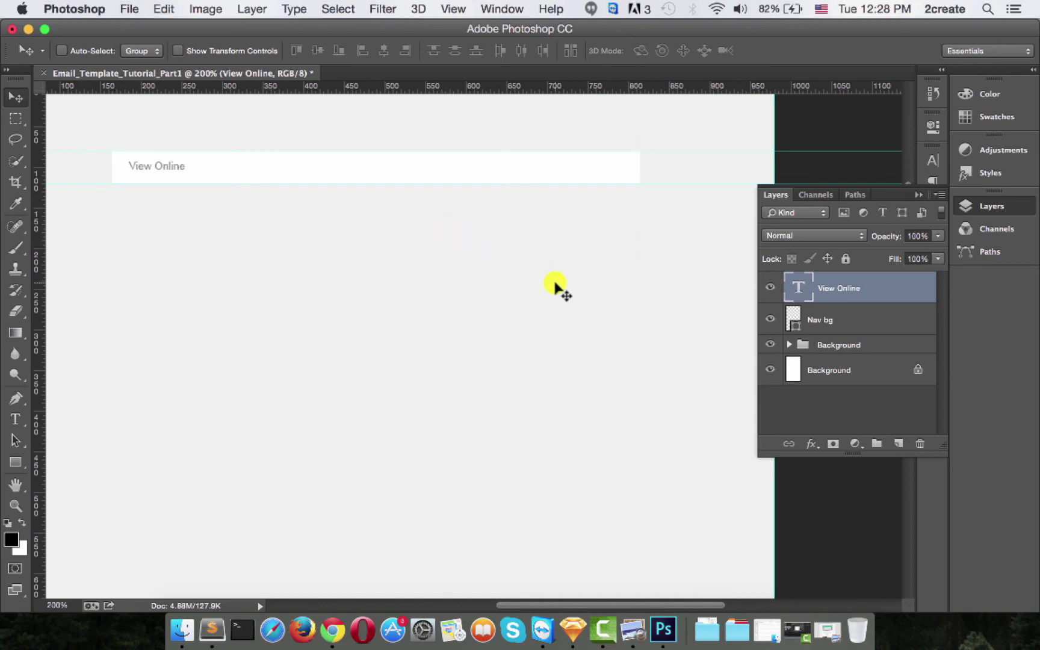
pyautogui.moveTo(789, 311); pyautogui.dragTo(795, 327)
pyautogui.keyDown('super'); pyautogui.click(795, 326); pyautogui.keyUp('super')
pyautogui.click(321, 57)
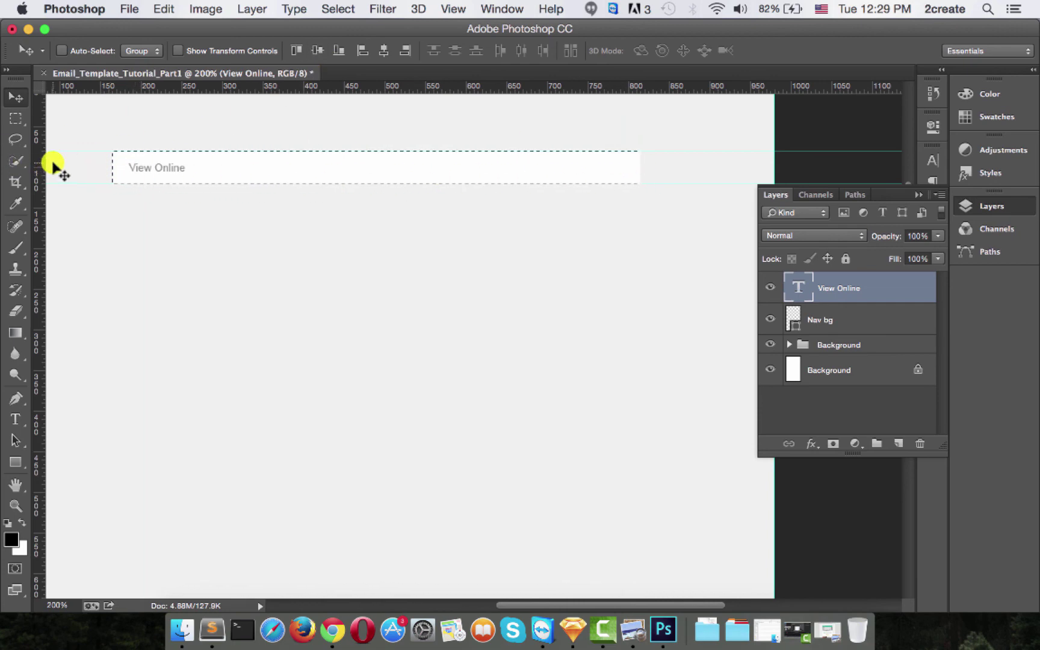
# Step: Clear the nav bar selection and place a copy of View Online at the bar's right end
pyautogui.click(16, 119)
pyautogui.click(223, 120)
pyautogui.click(12, 102)
pyautogui.moveTo(166, 170); pyautogui.dragTo(599, 173)
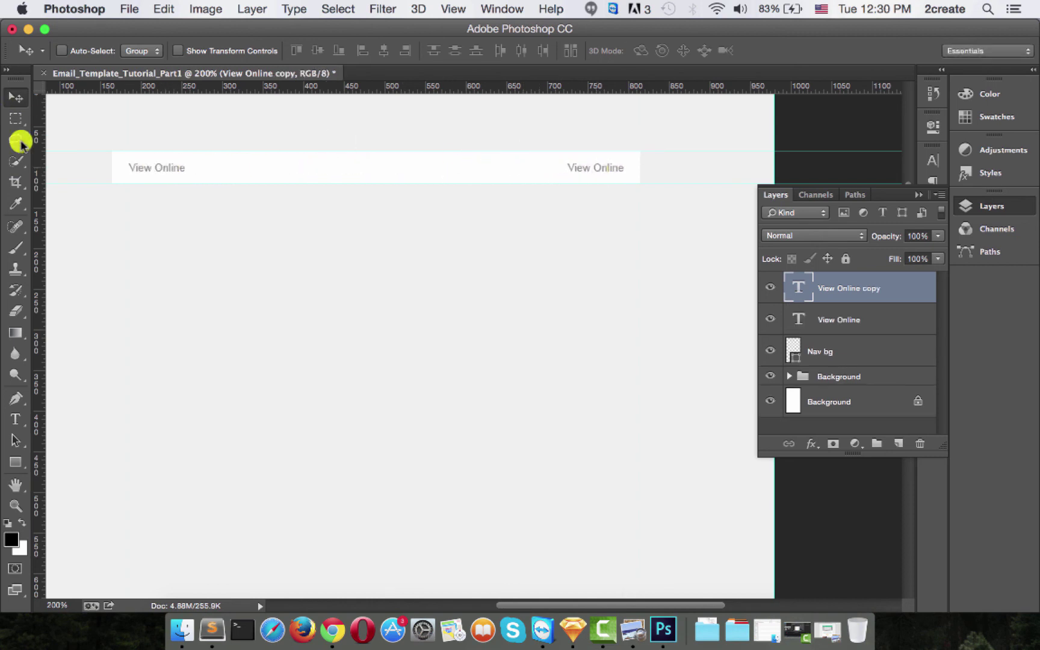
# Step: Change the copy's text to 'Forward to a Friend' and shift it left inside the nav bar
pyautogui.click(15, 419)
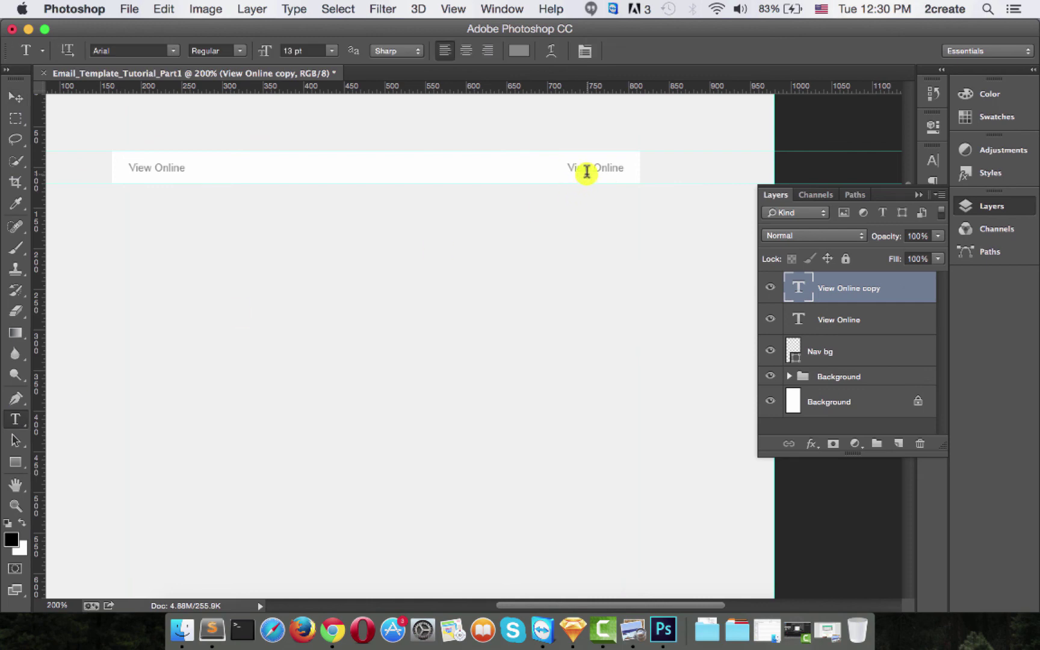
pyautogui.click(587, 172)
pyautogui.tripleClick(587, 172)
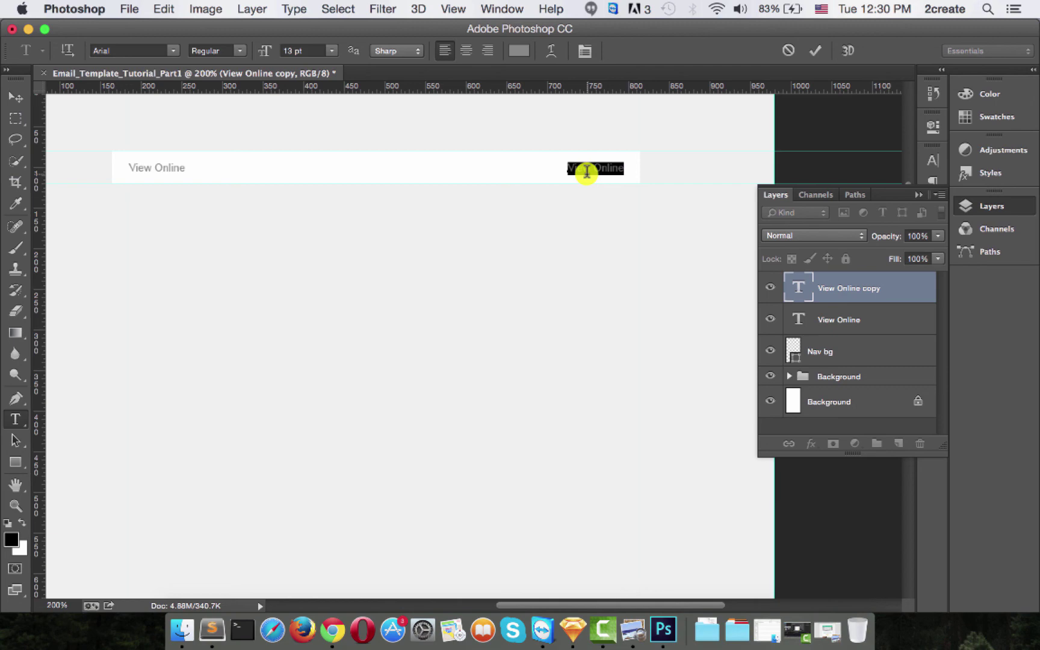
pyautogui.write('E')
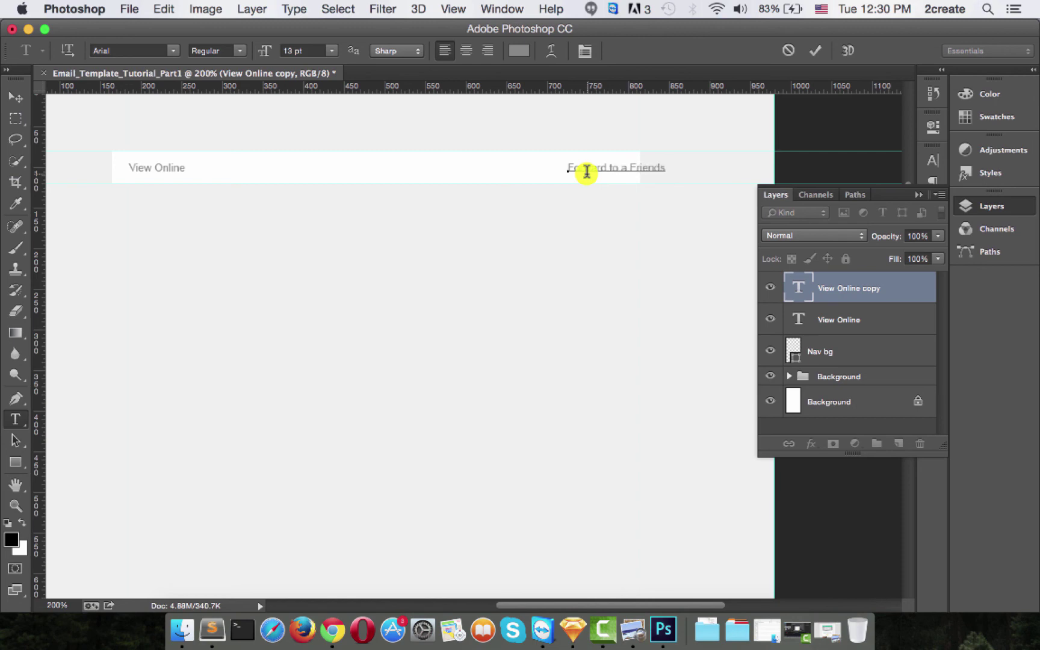
pyautogui.press('BackSpace')
pyautogui.click(16, 96)
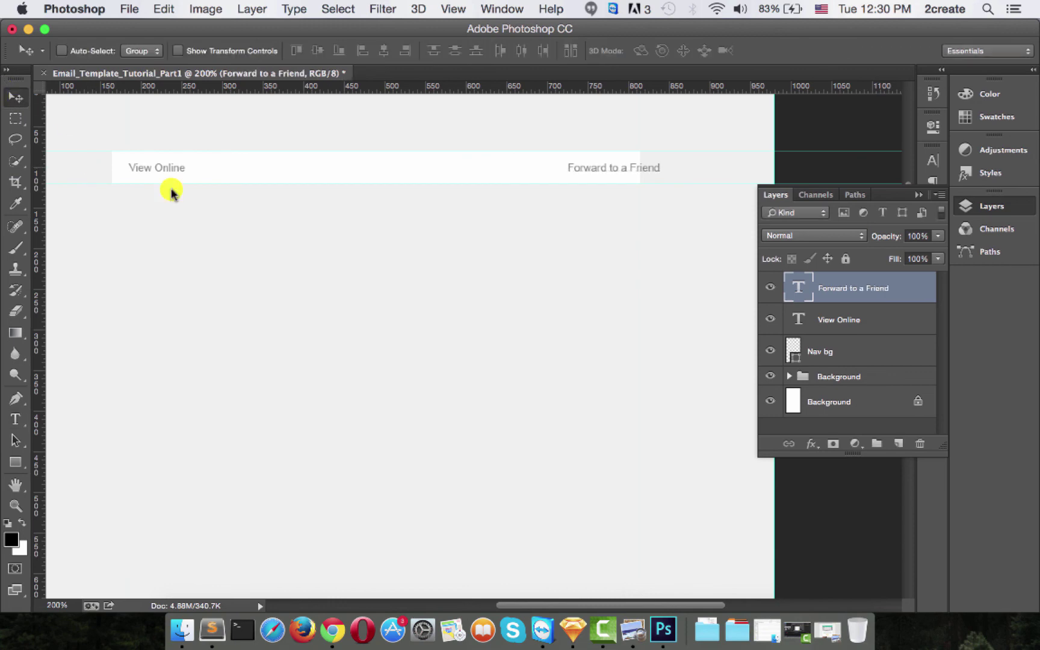
pyautogui.moveTo(711, 189); pyautogui.dragTo(647, 170)
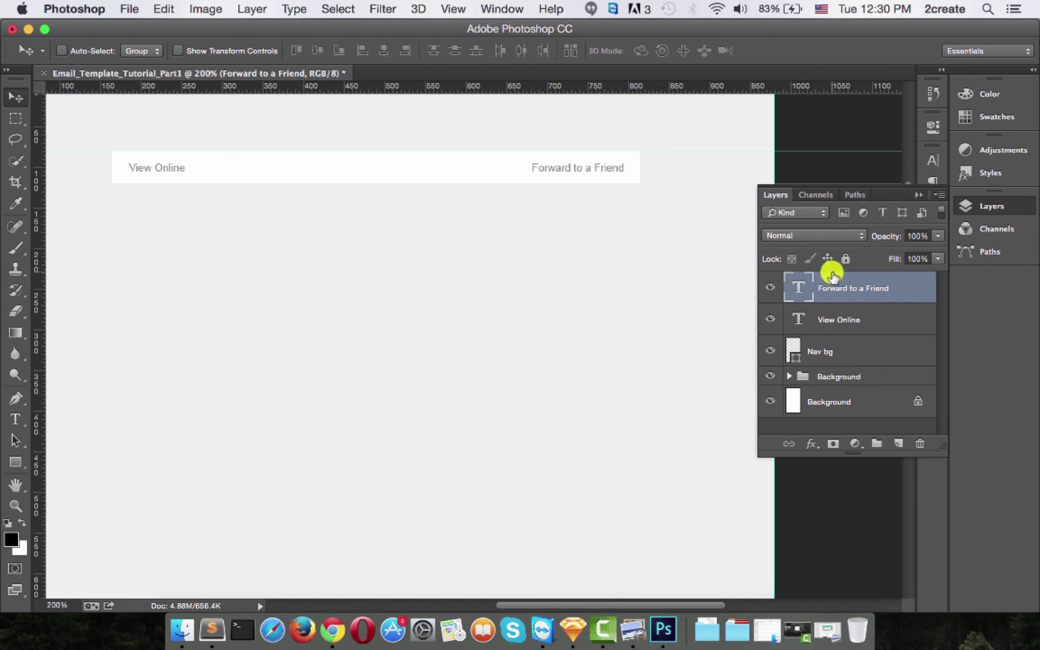
# Step: Group the Forward to a Friend, View Online and Nav bg layers and start renaming the group to Navigation
pyautogui.keyDown('shift'); pyautogui.click(837, 351); pyautogui.keyUp('shift')
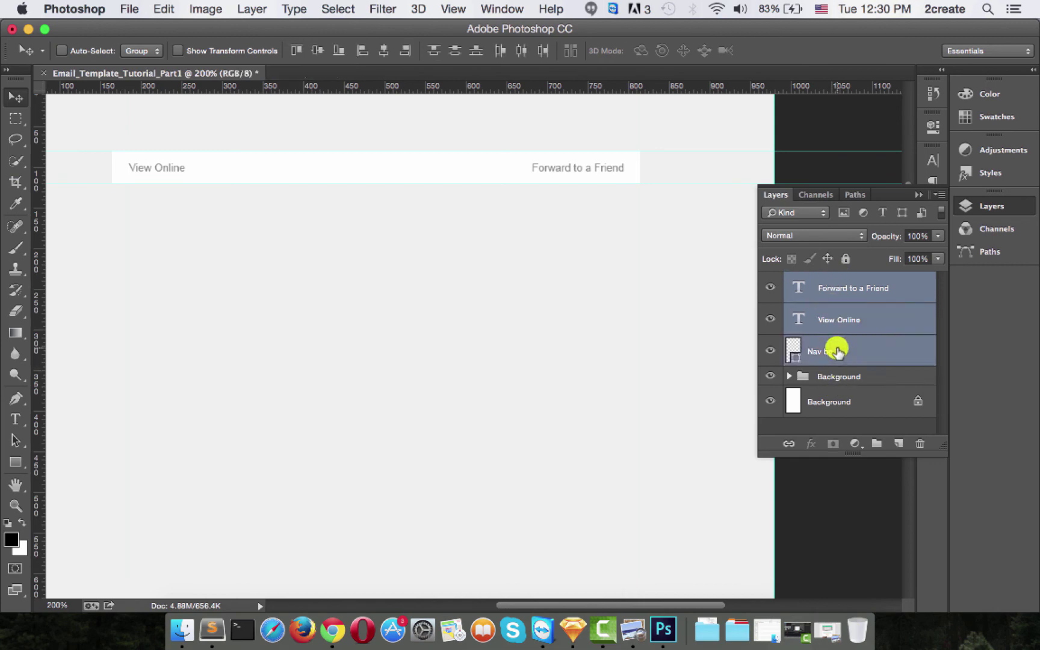
pyautogui.click(834, 288)
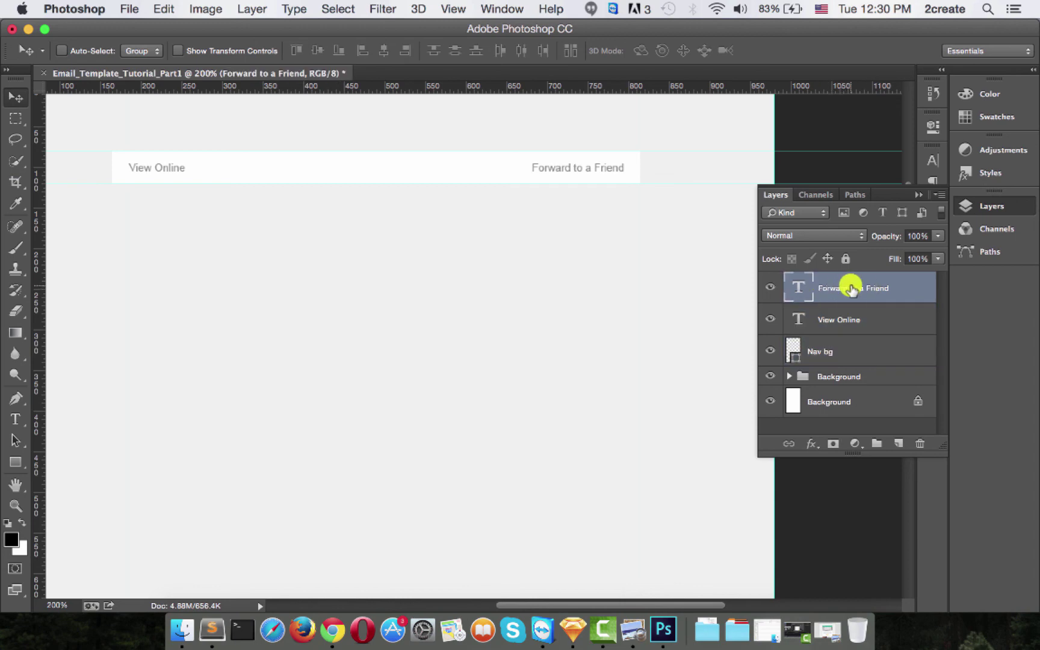
pyautogui.keyDown('shift'); pyautogui.click(853, 352); pyautogui.keyUp('shift')
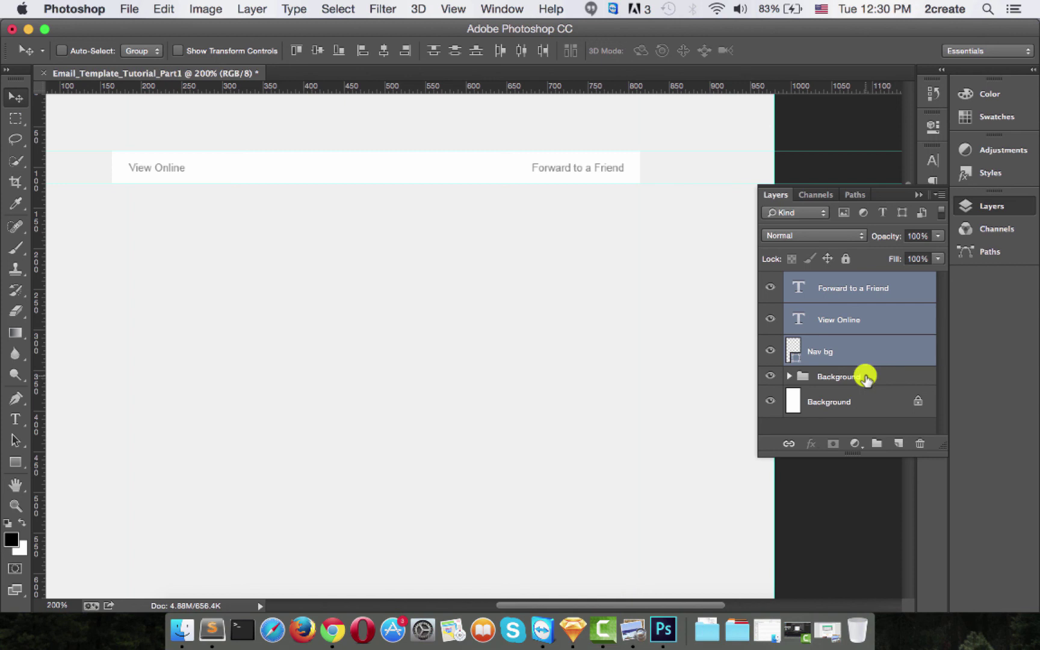
pyautogui.press('super+g')
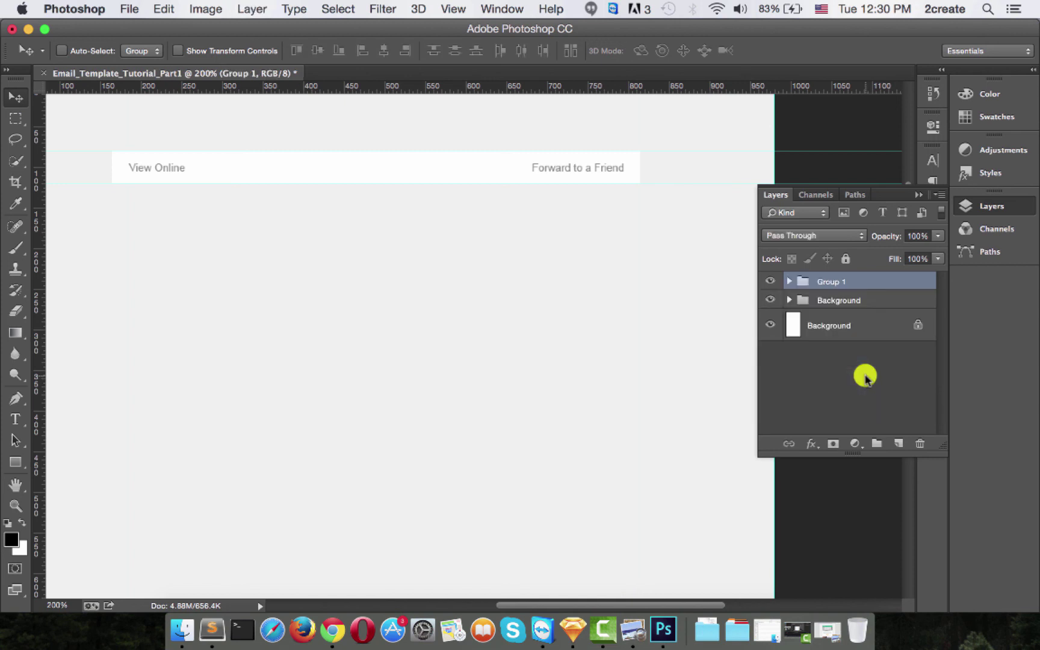
pyautogui.doubleClick(824, 280)
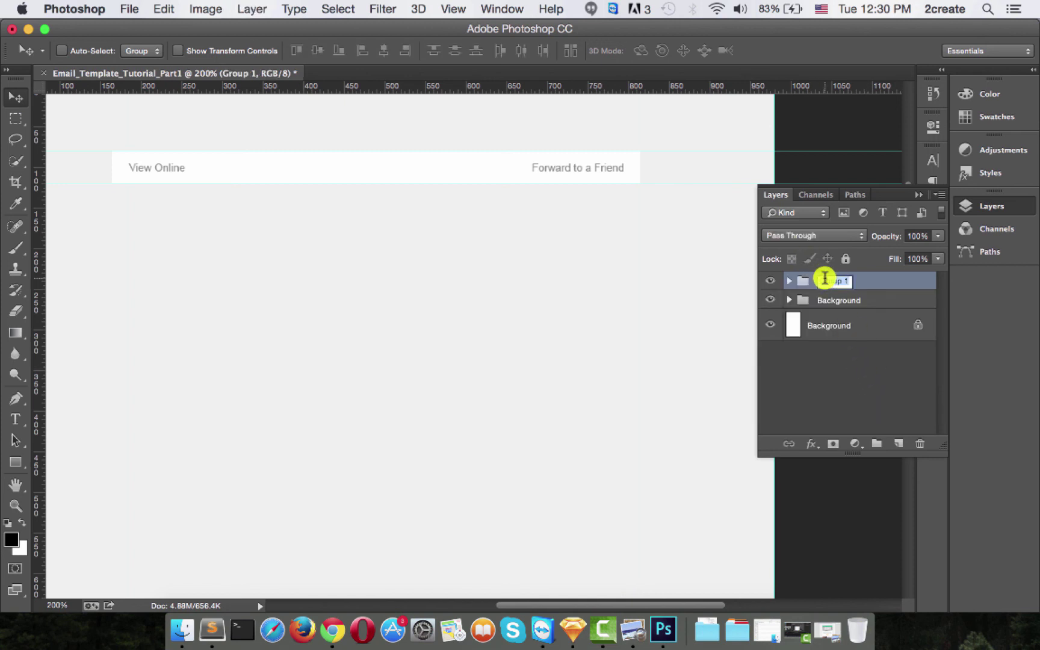
pyautogui.write('Navigation')
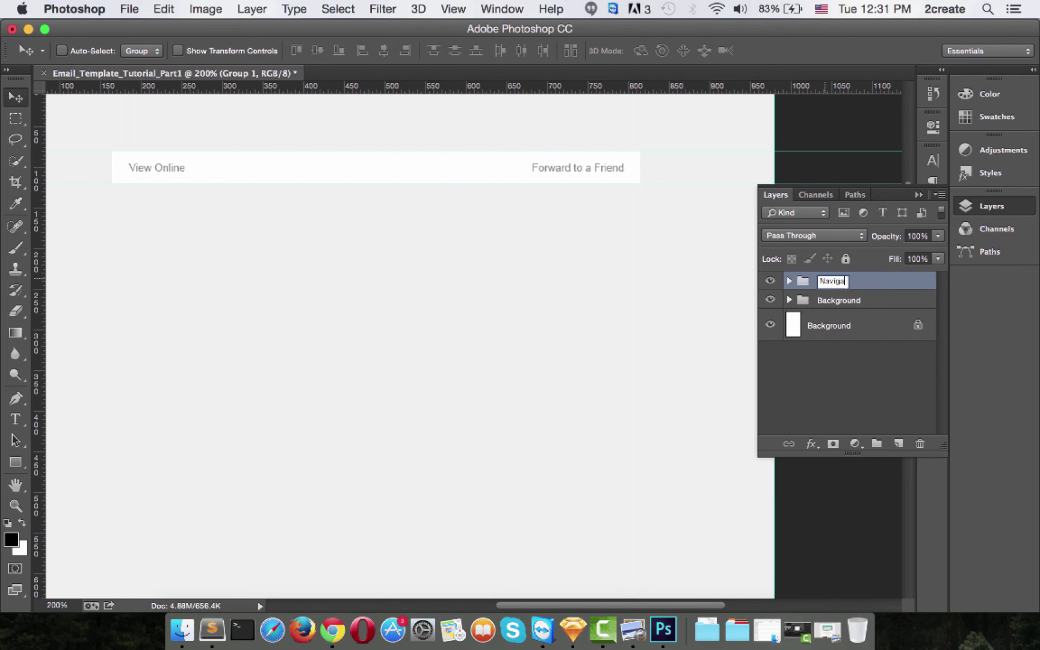